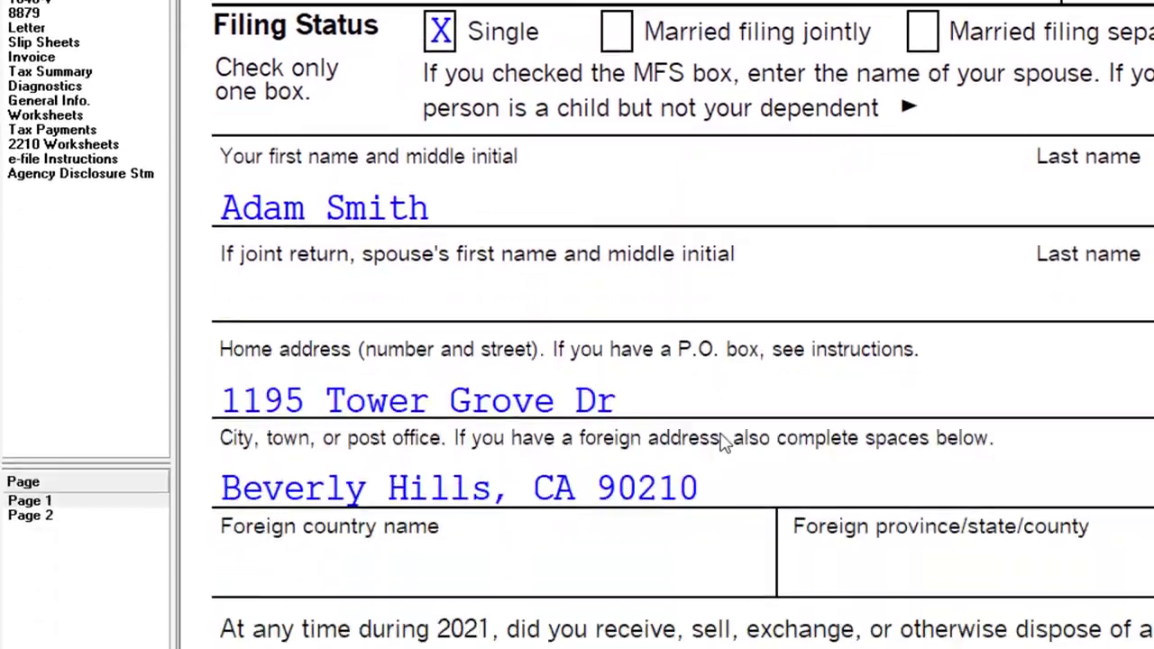
# - In Excel, check the worksheet's 12,550 standard deduction and 87,450 taxable income figures
pyautogui.scroll(-10, 794, 370)
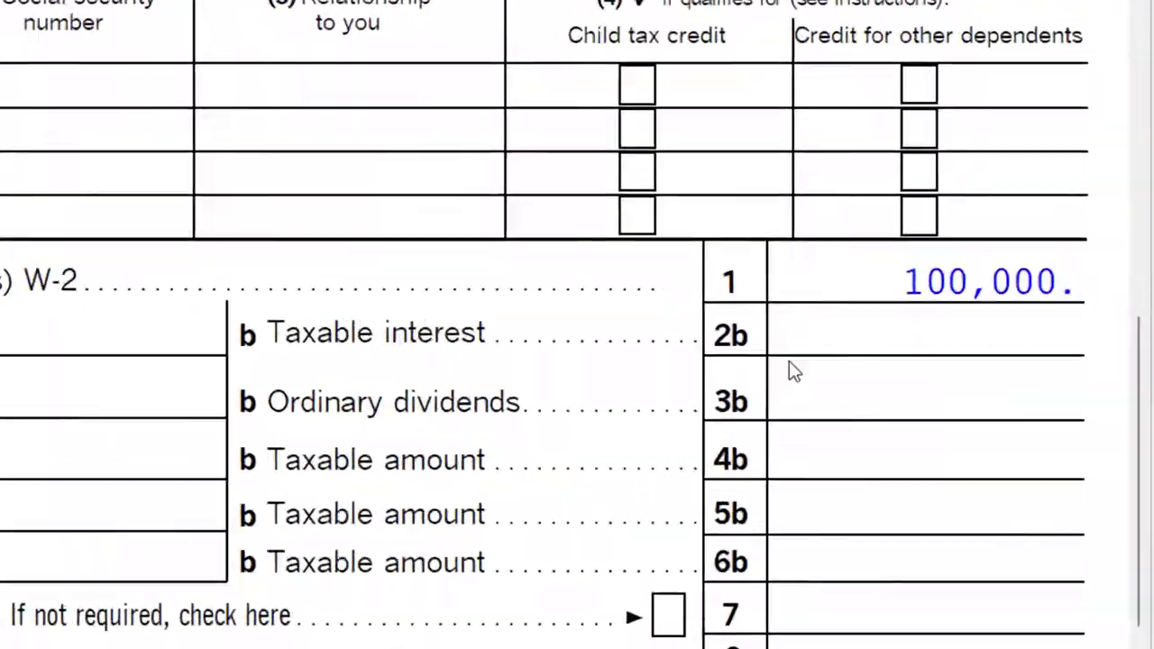
pyautogui.scroll(-5, 845, 281)
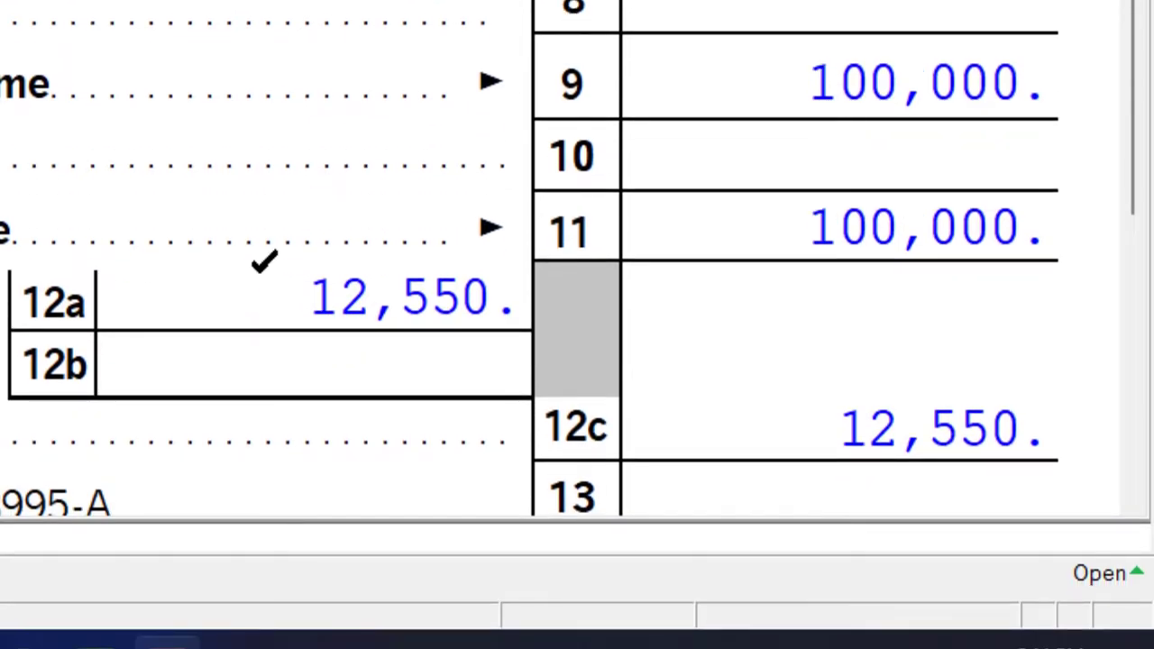
pyautogui.scroll(-4, 268, 282)
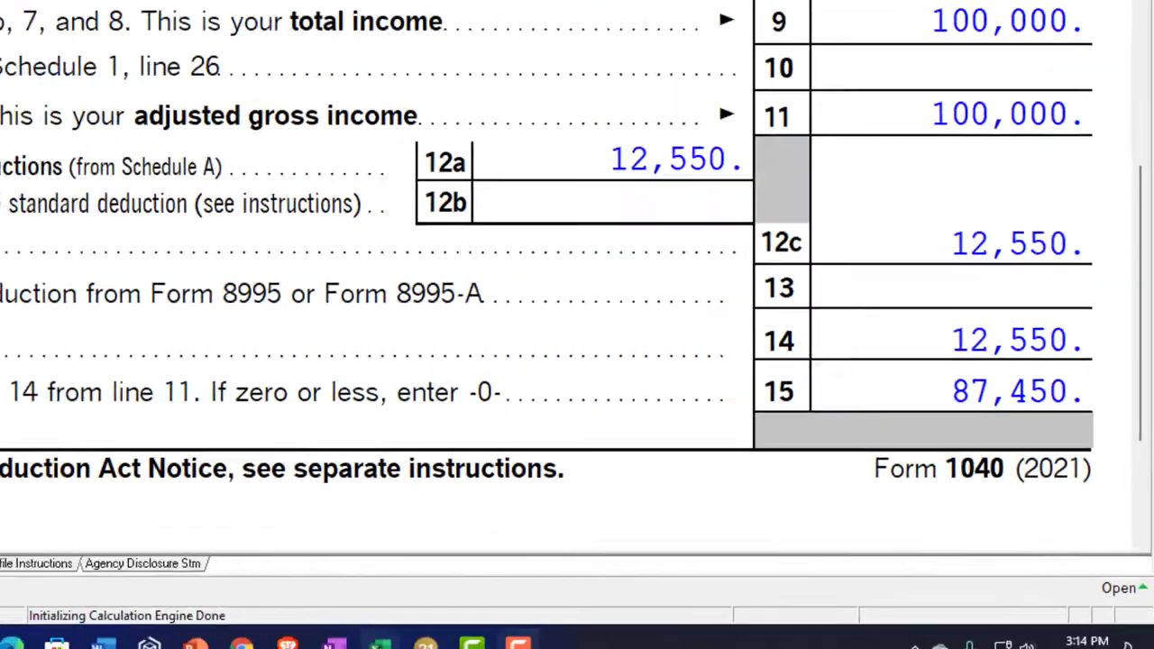
pyautogui.click(710, 635)
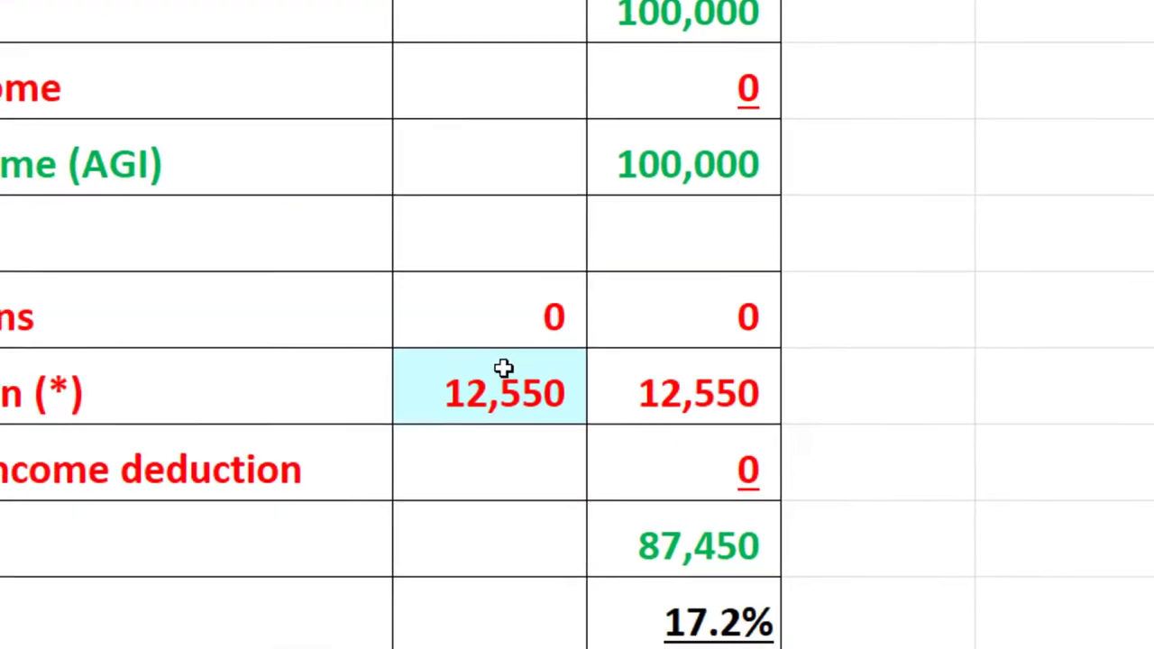
pyautogui.click(365, 605)
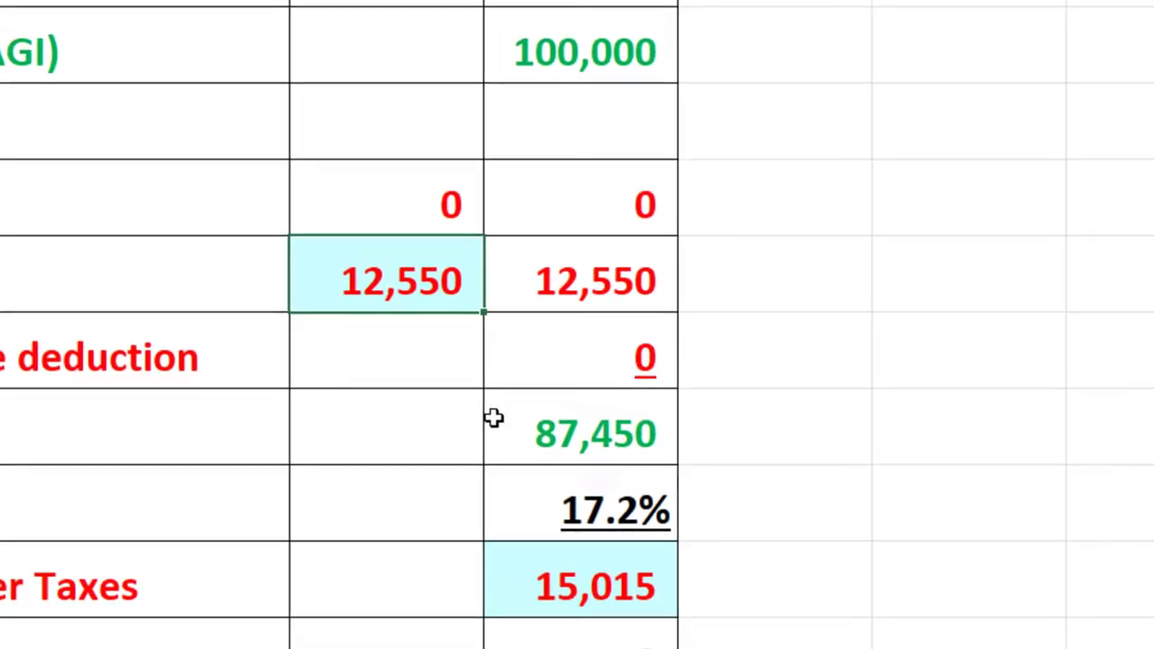
pyautogui.click(505, 424)
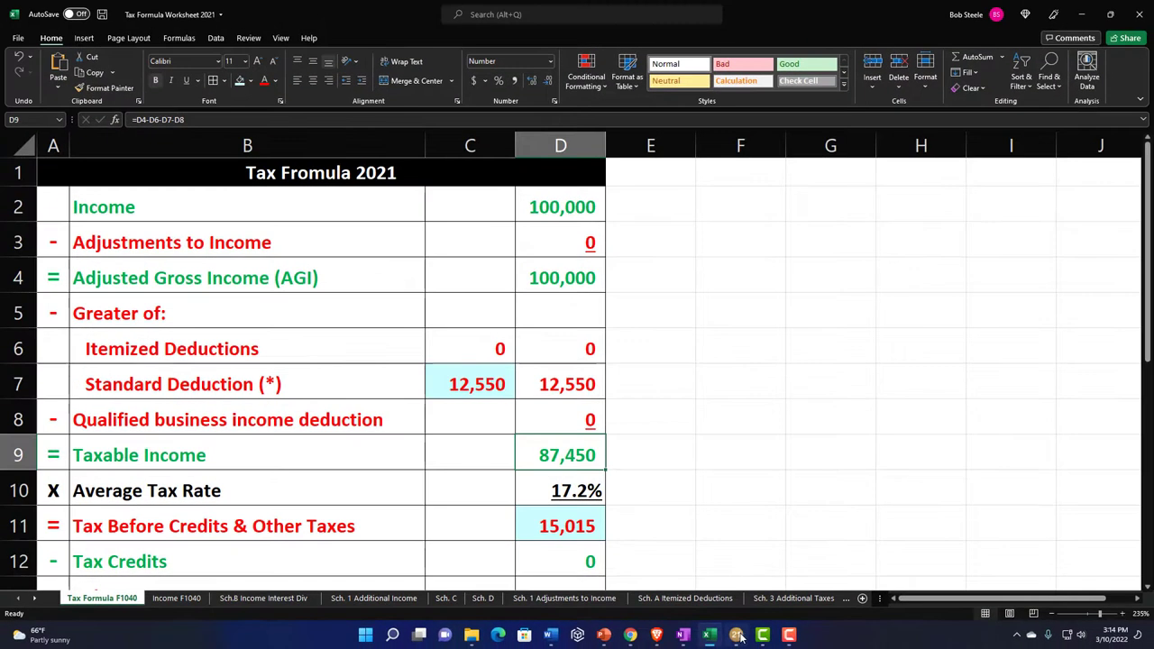
# - Show Form 1040 page 2 in Lacerte and compare its 15,015 tax with the Excel worksheet
pyautogui.click(736, 636)
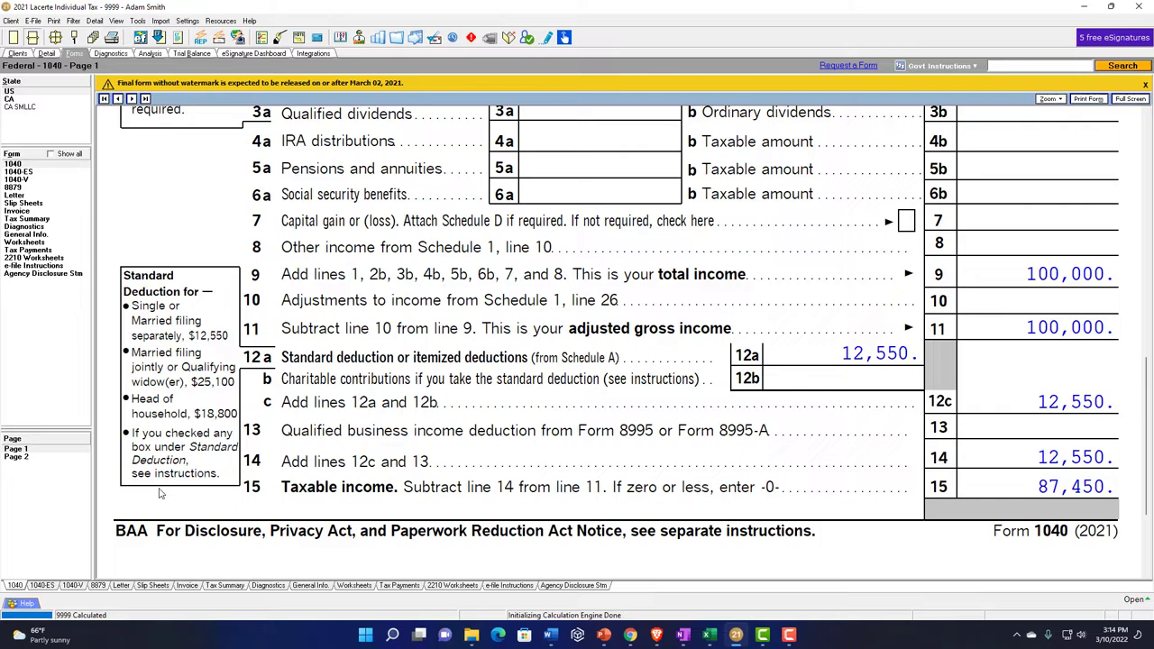
pyautogui.click(41, 461)
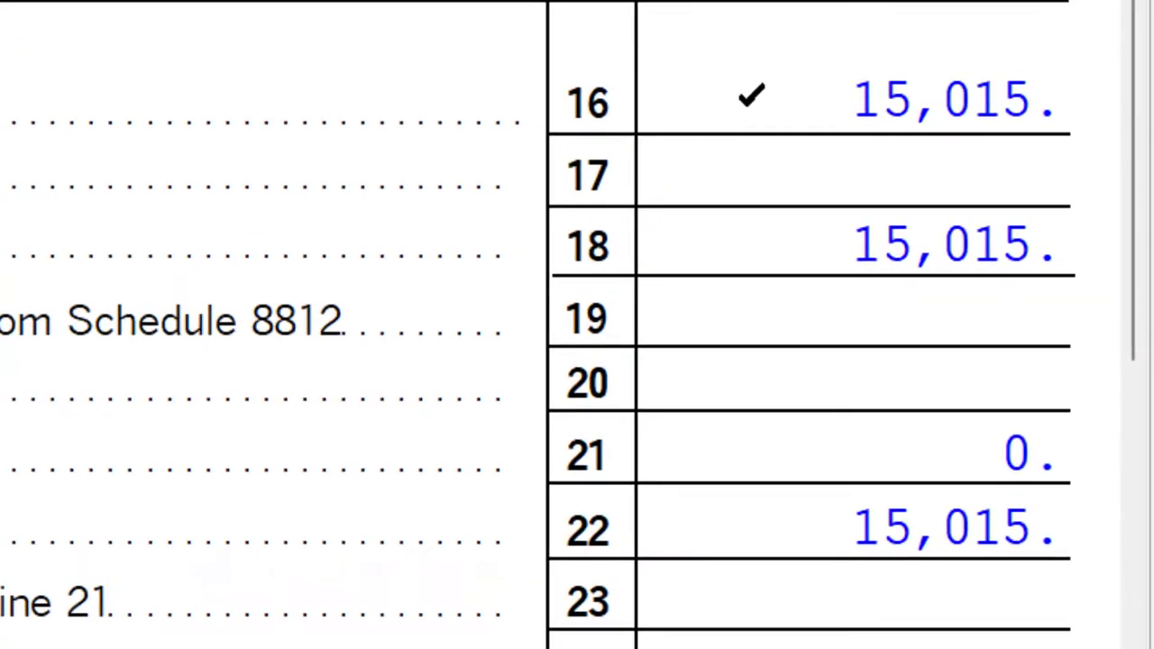
pyautogui.hotkey('alt', 'Tab')
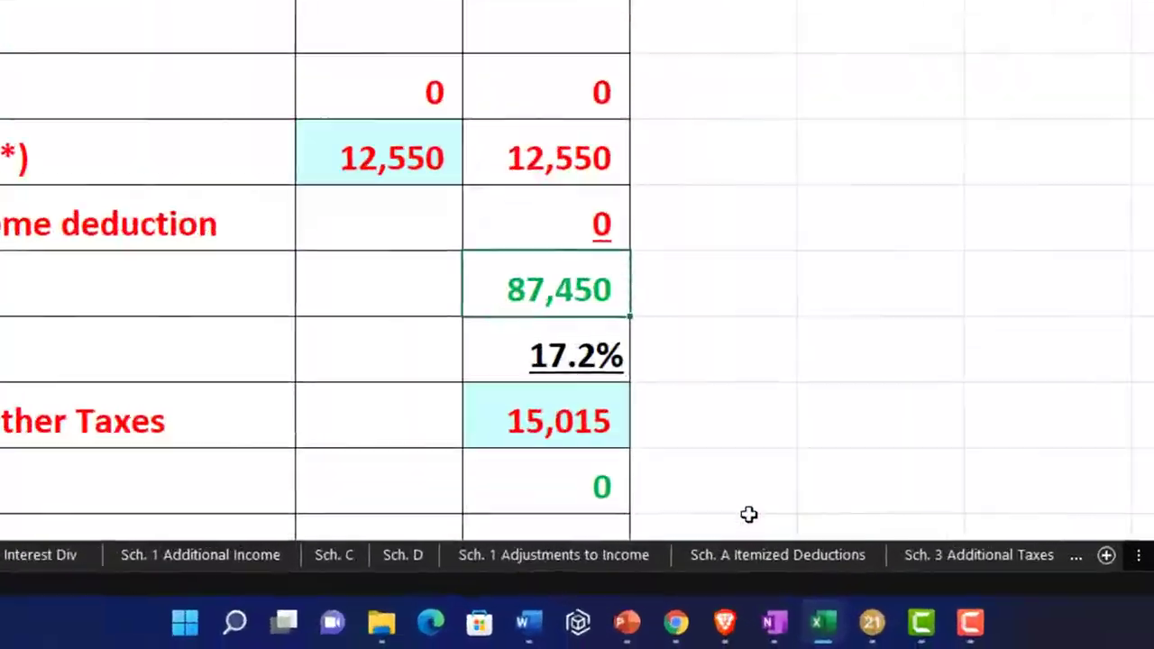
# - Minimize Excel and return to Form 1040 page 1 in Lacerte
pyautogui.click(818, 622)
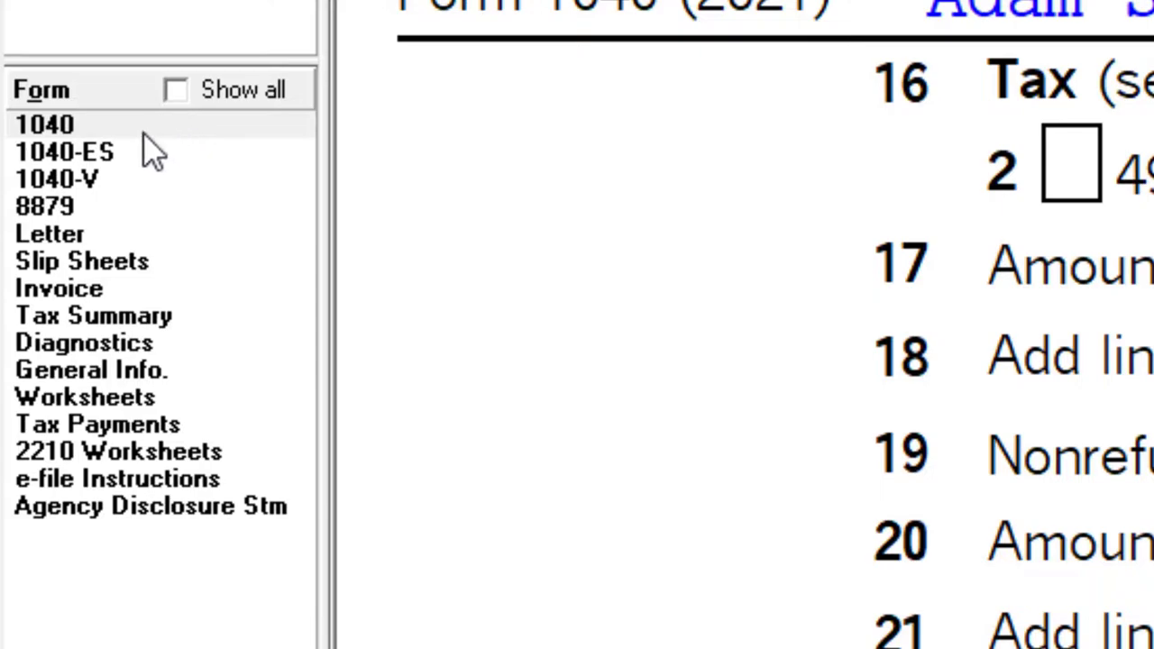
pyautogui.click(142, 131)
pyautogui.scroll(-3, 541, 408)
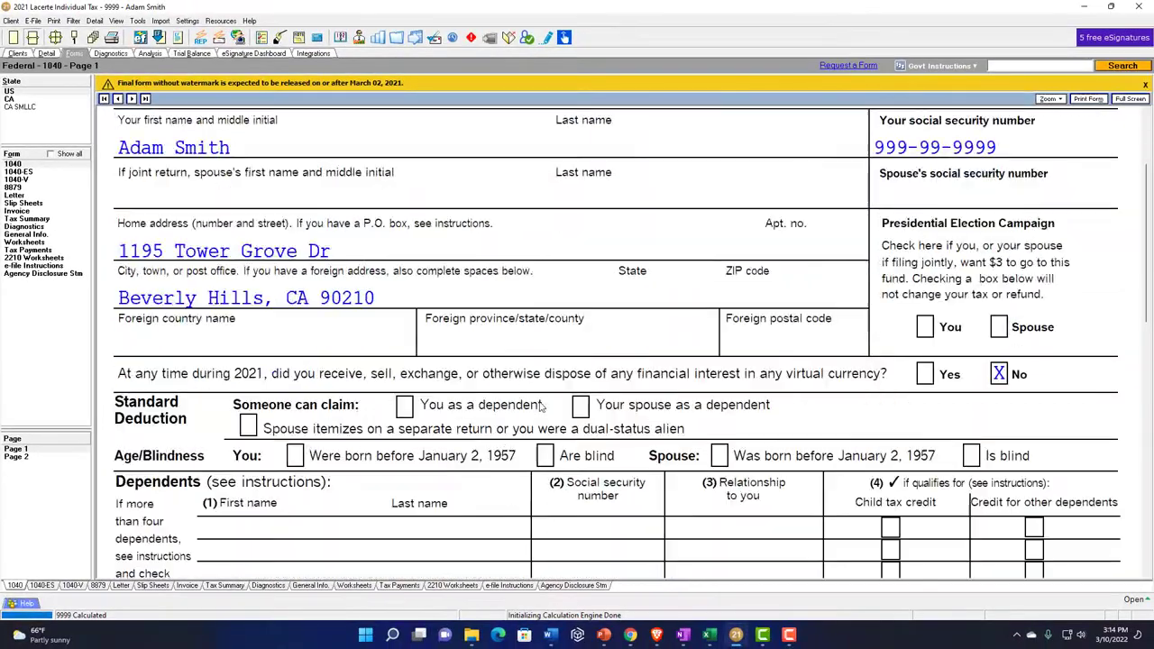
pyautogui.scroll(-5, 542, 407)
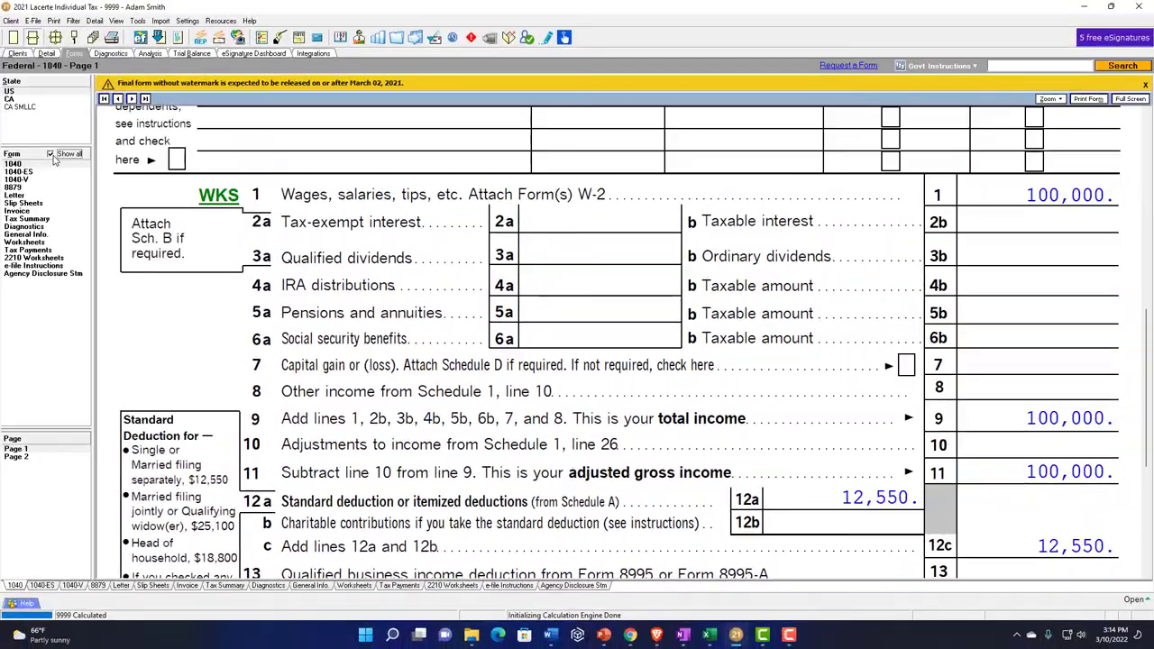
# - Show all forms and open Schedule 1 page 2 adjustments, then view OneNote's blank 1099-INT
pyautogui.click(52, 139)
pyautogui.click(21, 156)
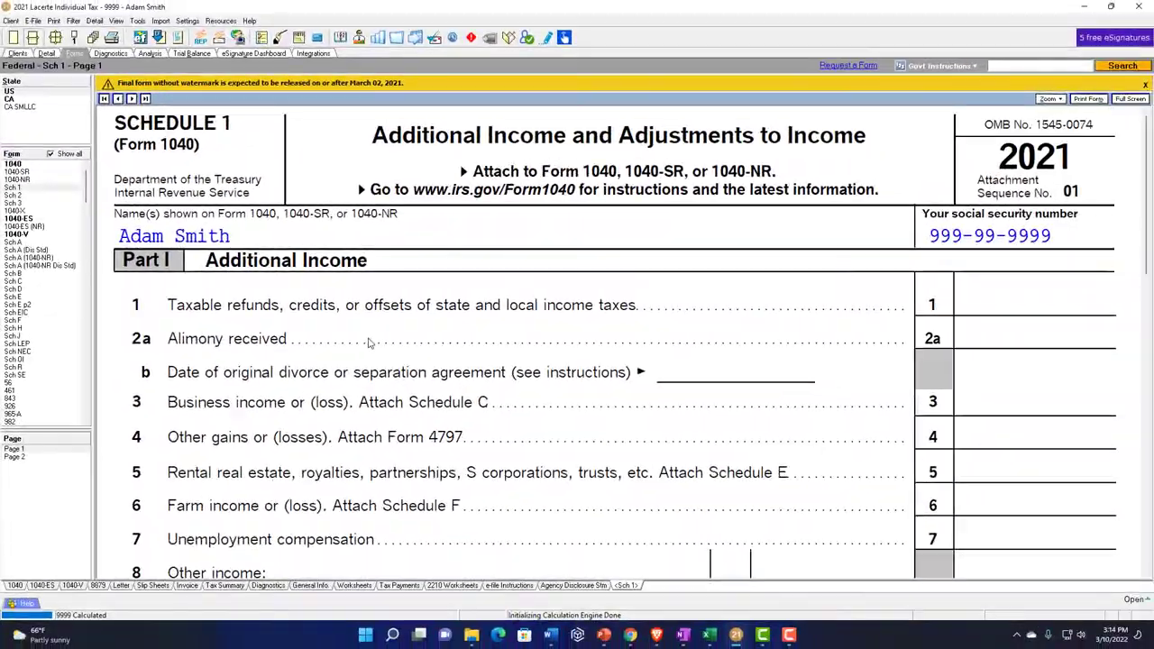
pyautogui.click(51, 457)
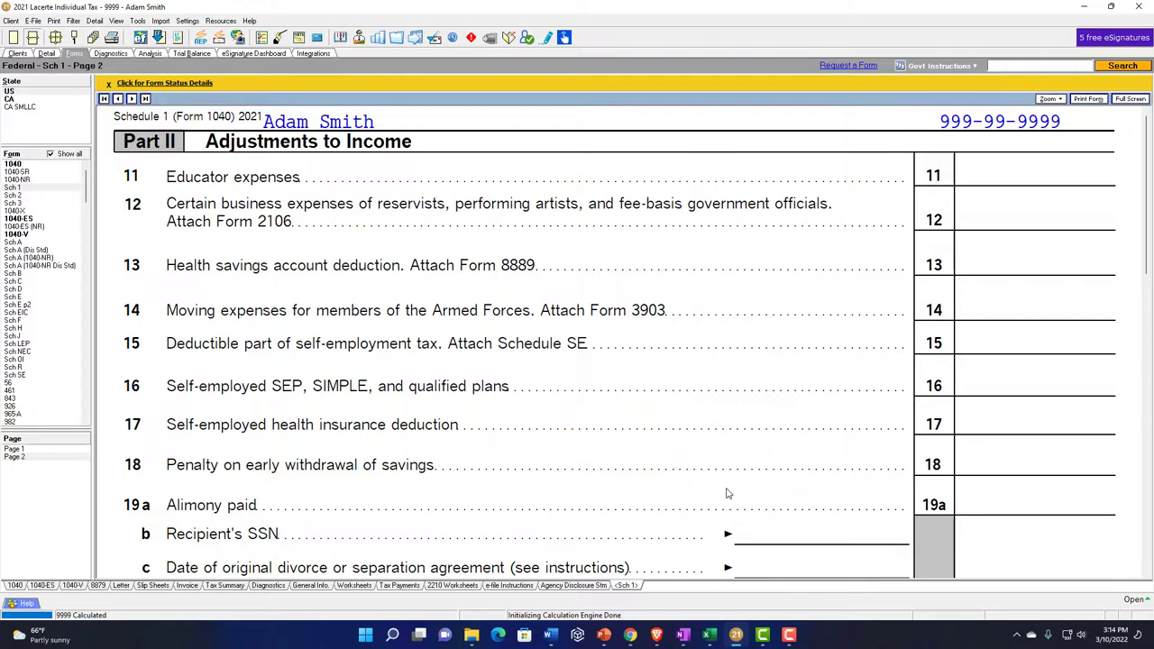
pyautogui.click(684, 634)
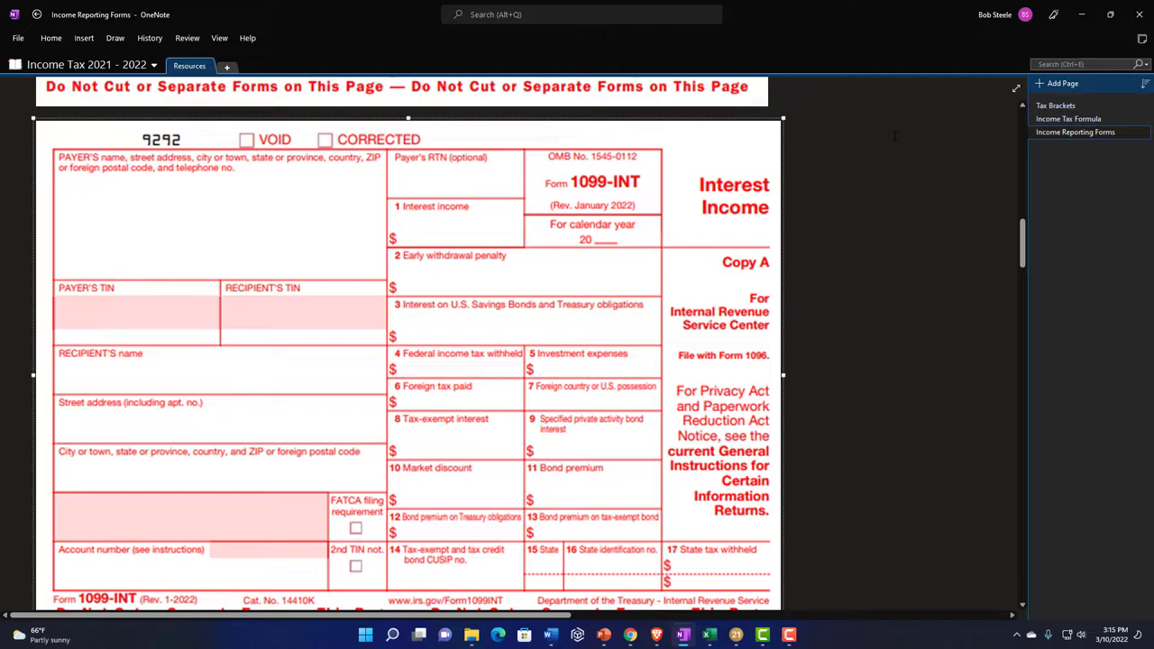
# - Enter a 1099-INT from payer Bank 1 with 1,000 of bank interest on the Interest Income screen
pyautogui.click(736, 635)
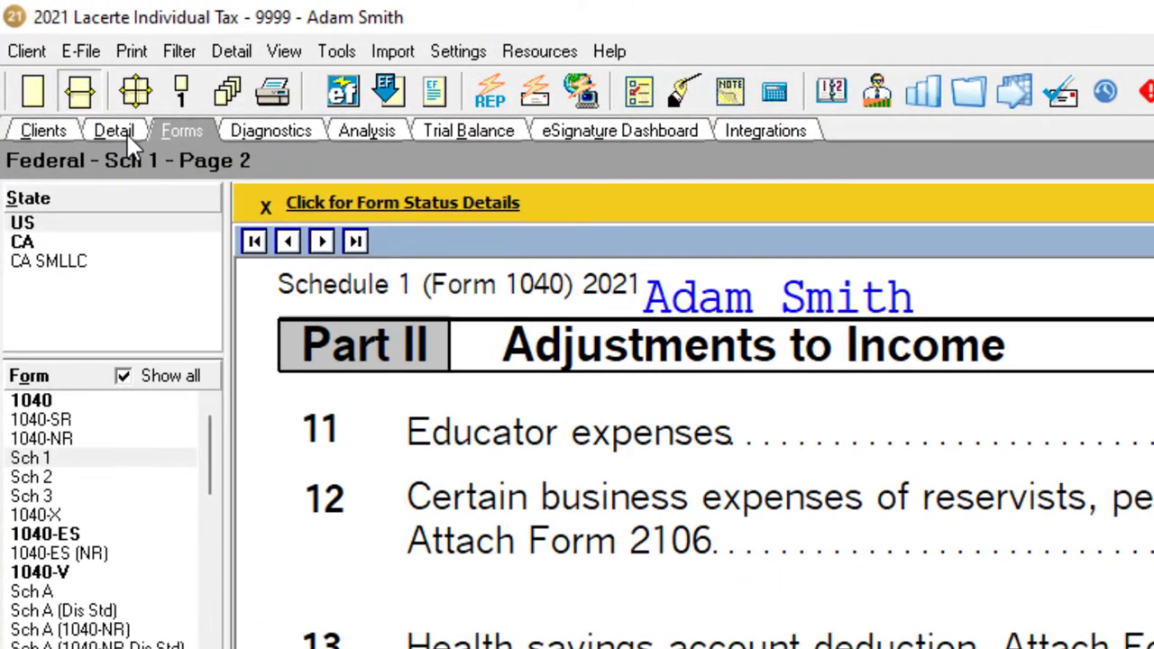
pyautogui.click(116, 133)
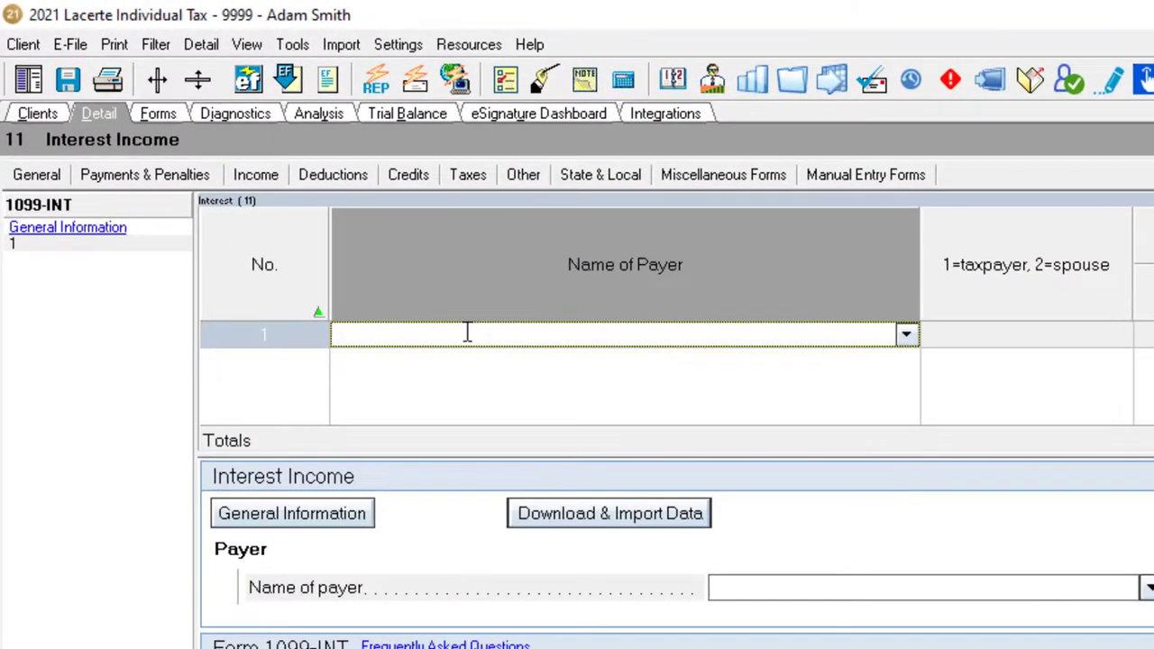
pyautogui.write('Bank 1')
pyautogui.press('Tab')
pyautogui.press('Tab')
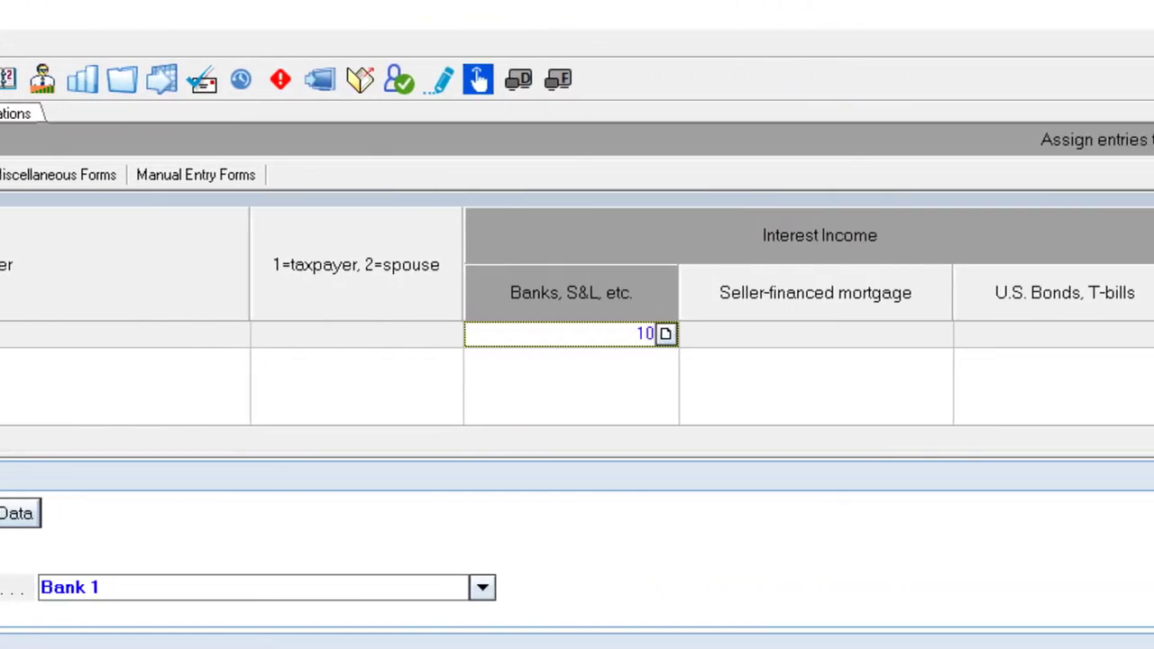
pyautogui.press('Tab')
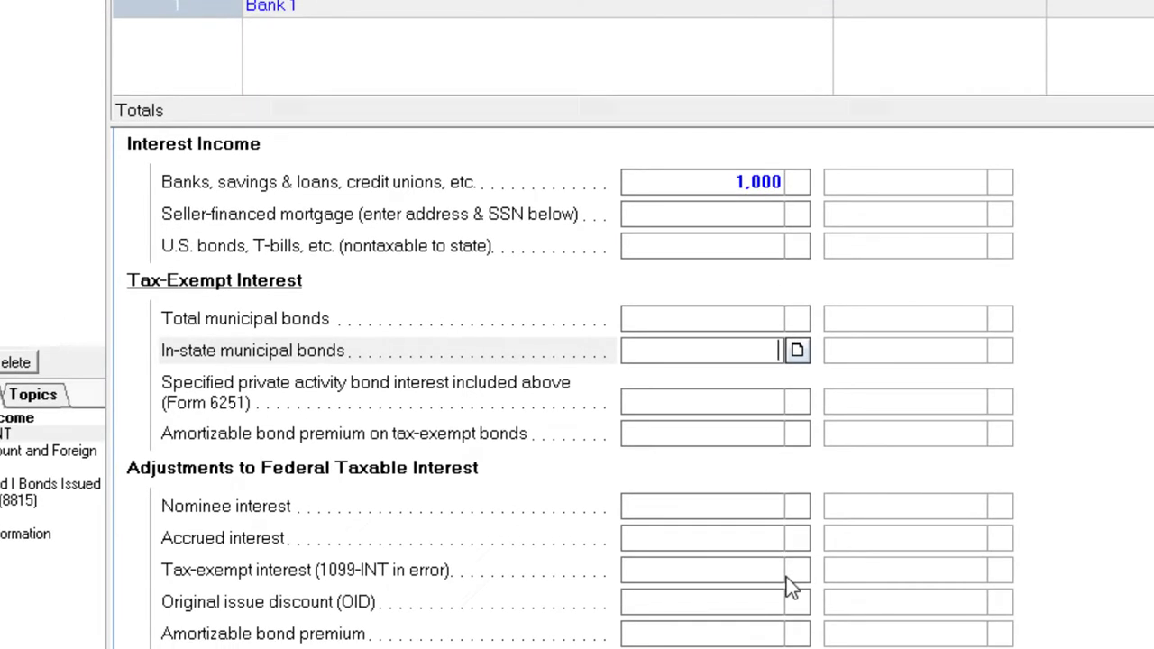
pyautogui.scroll(-3, 787, 577)
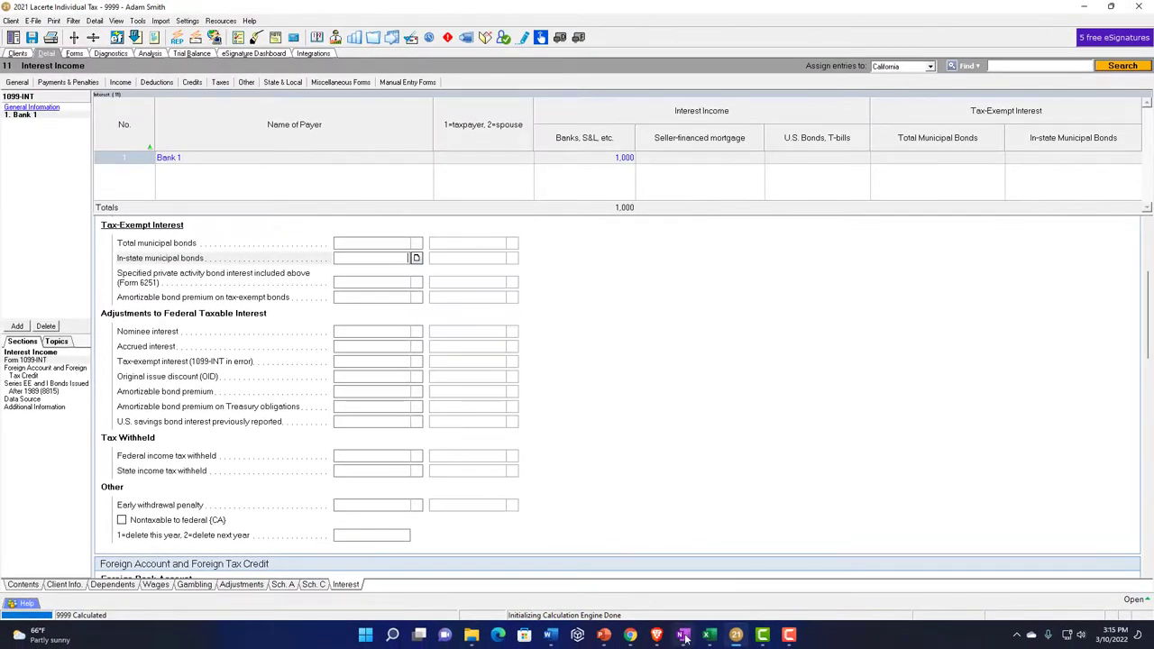
# - Refer back to the 1099-INT, then enter the 10 early withdrawal penalty for Bank 1
pyautogui.click(684, 636)
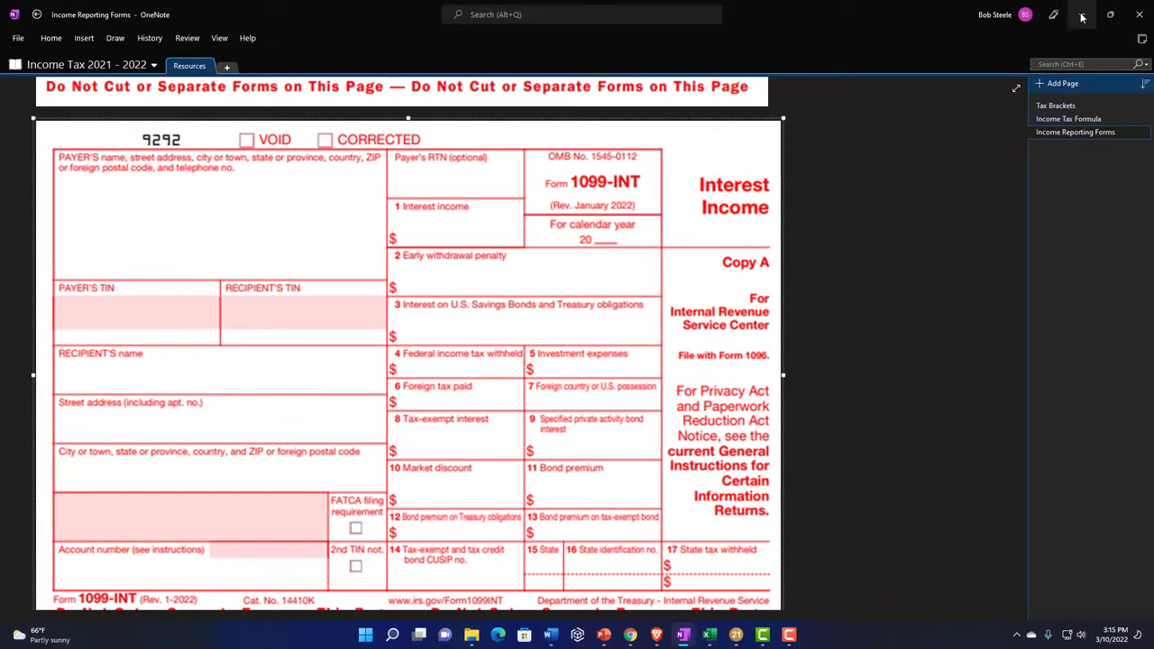
pyautogui.click(1082, 10)
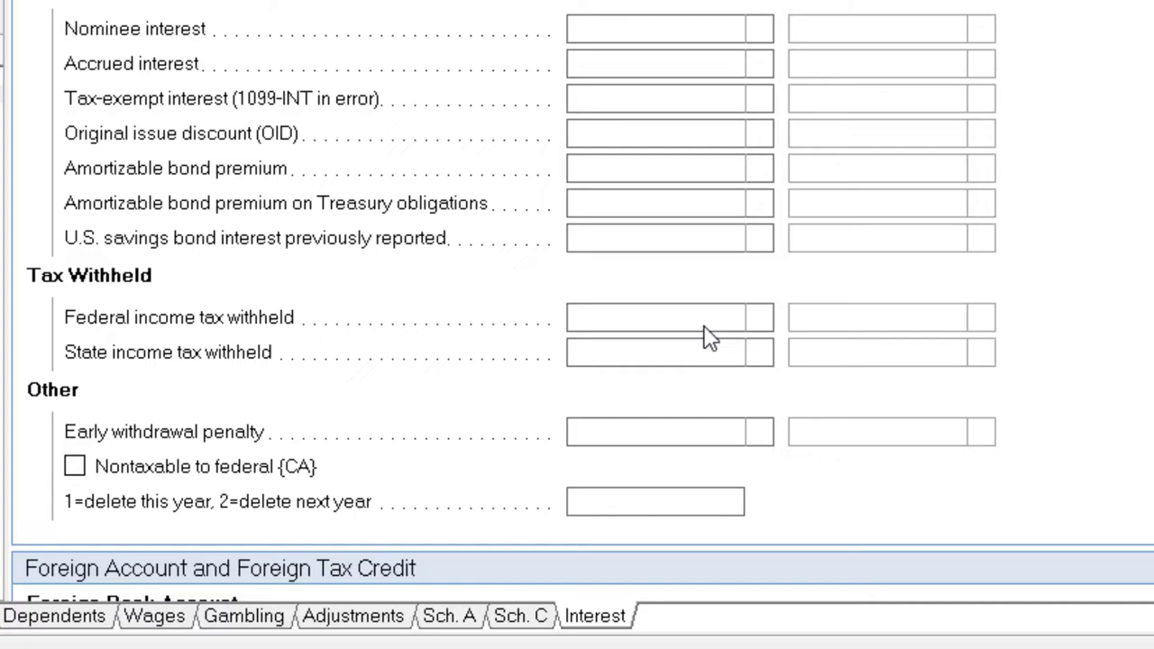
pyautogui.click(704, 431)
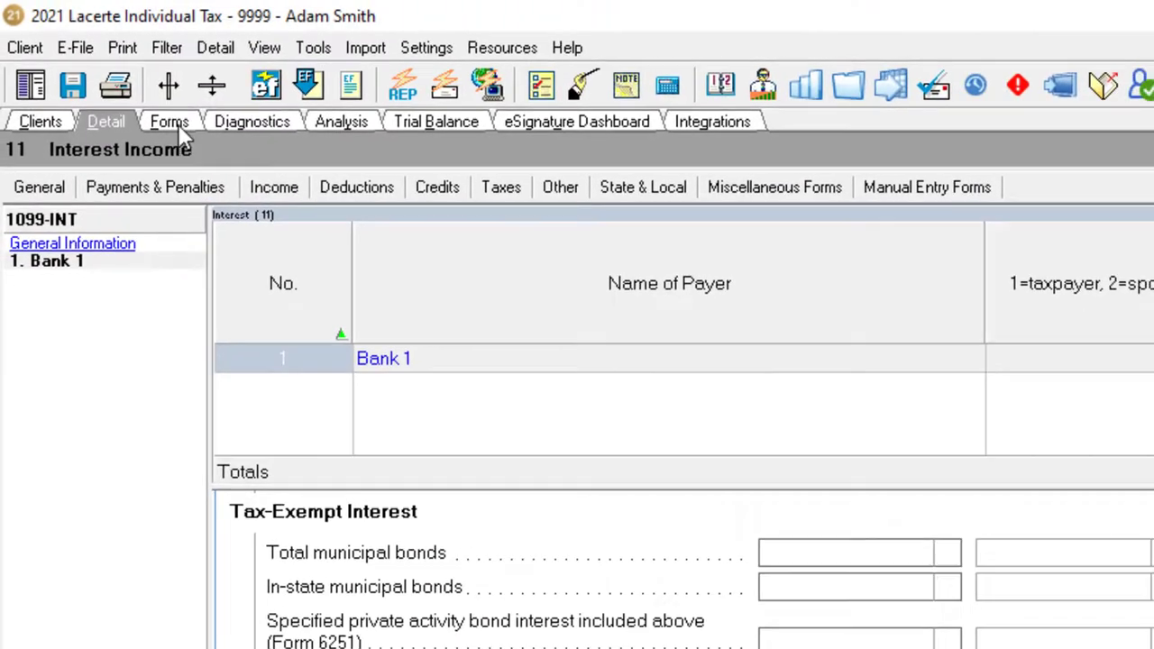
# - Confirm Schedule 1 page 2 line 18 shows the $10 penalty, then bring up Excel's Tax Formula sheet
pyautogui.click(104, 76)
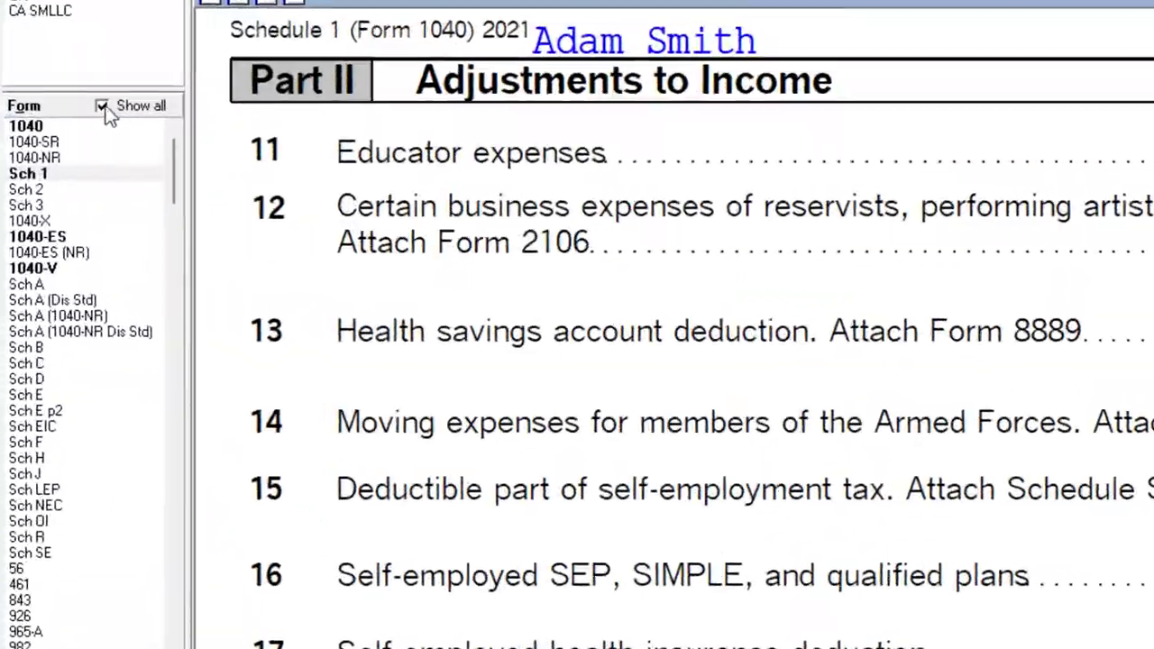
pyautogui.click(29, 118)
pyautogui.scroll(-10, 704, 327)
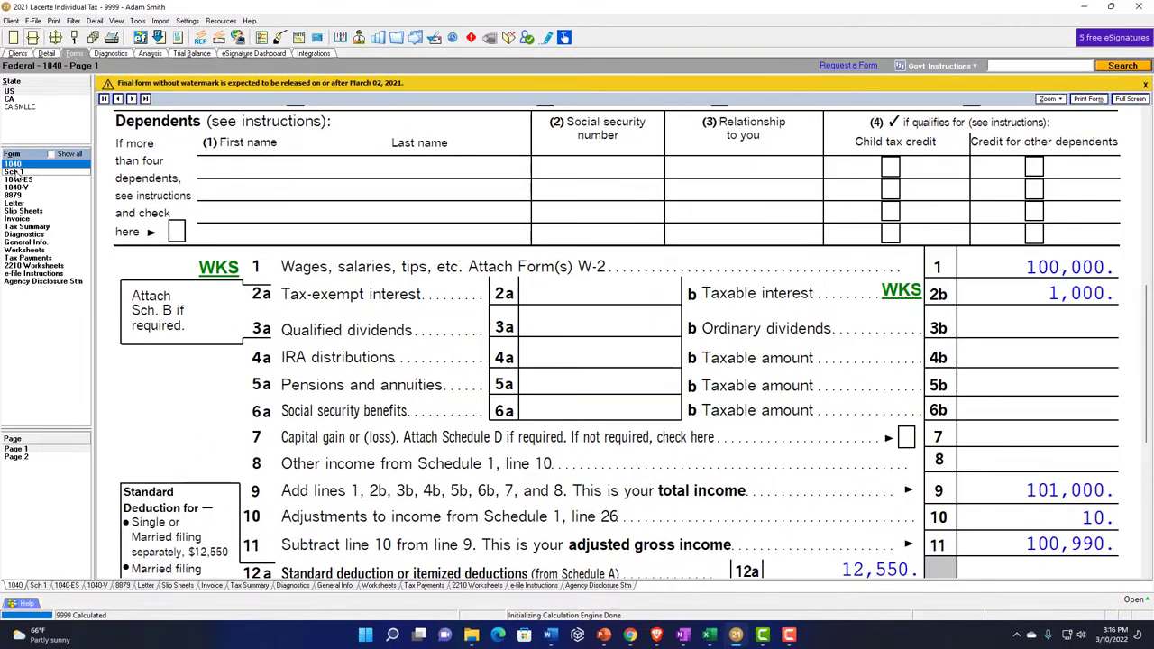
pyautogui.click(14, 172)
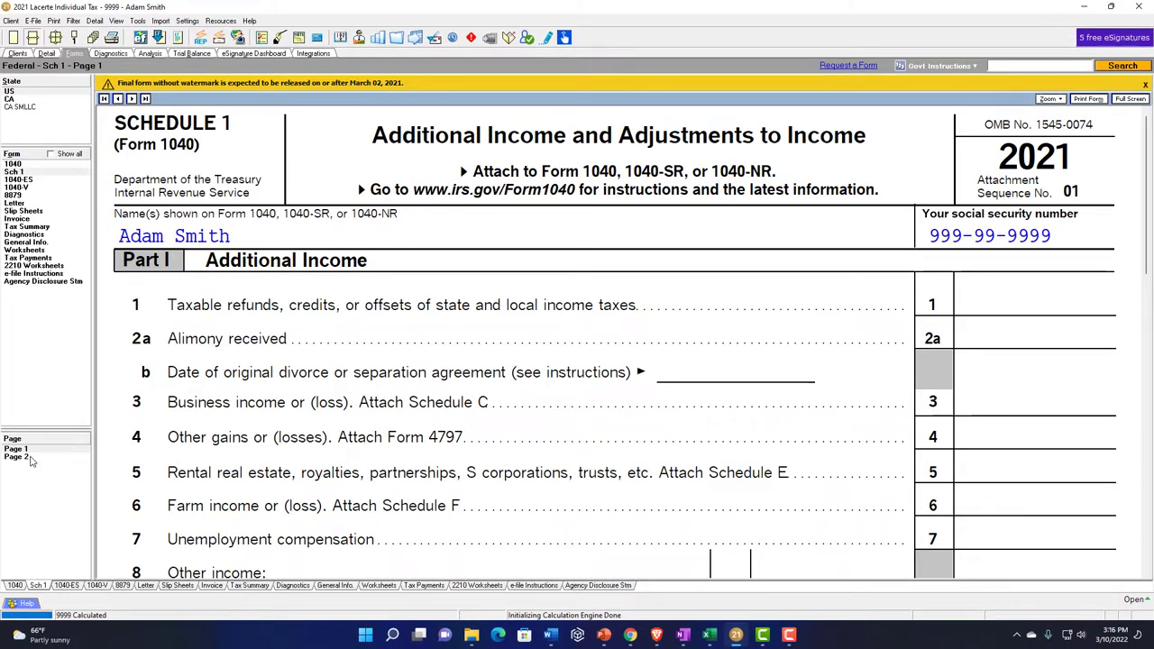
pyautogui.click(28, 459)
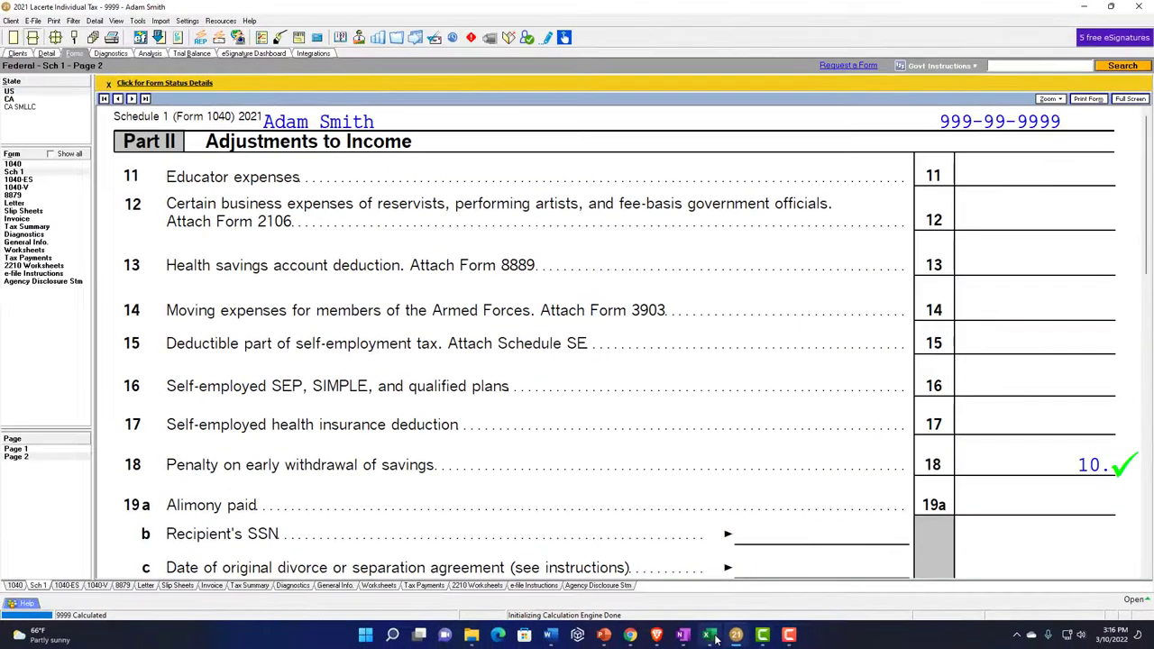
pyautogui.click(710, 636)
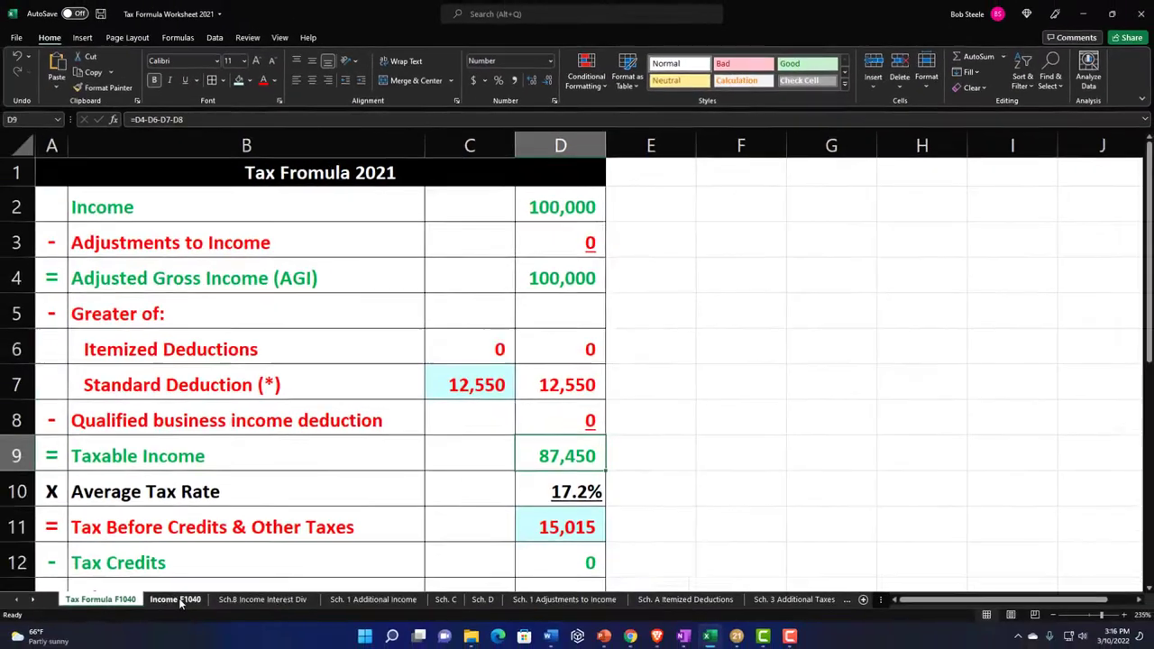
# - Enter 1000 in cell B2 for Bank 1099 interest on the Sch.B Income Interest Div sheet
pyautogui.click(175, 598)
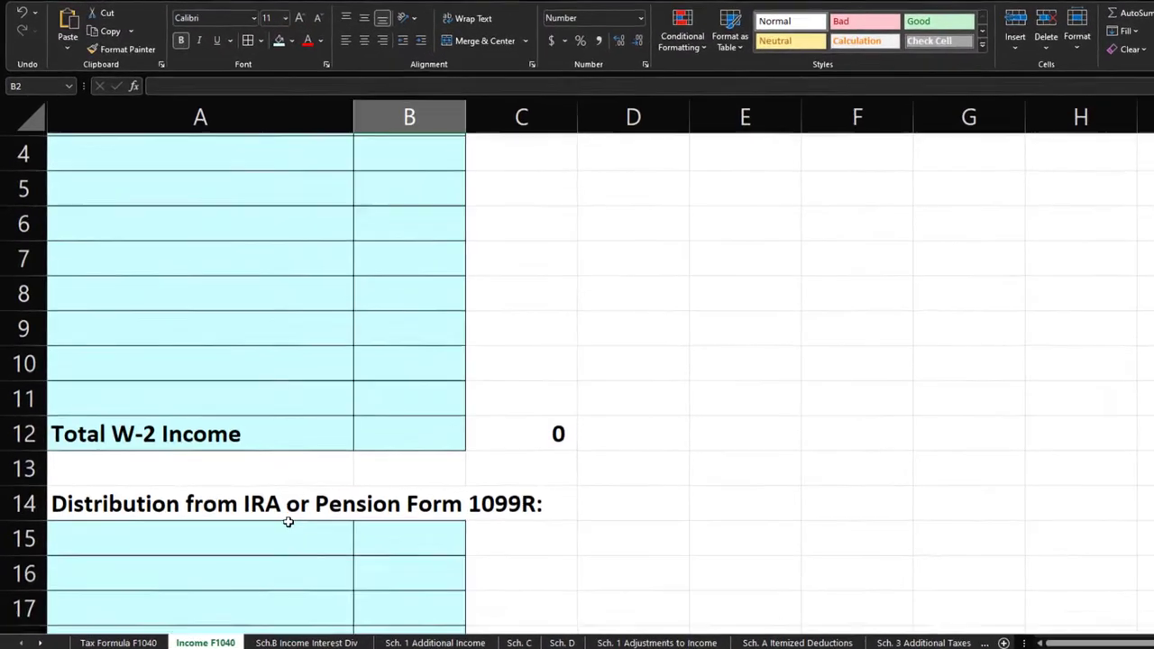
pyautogui.scroll(-4, 288, 522)
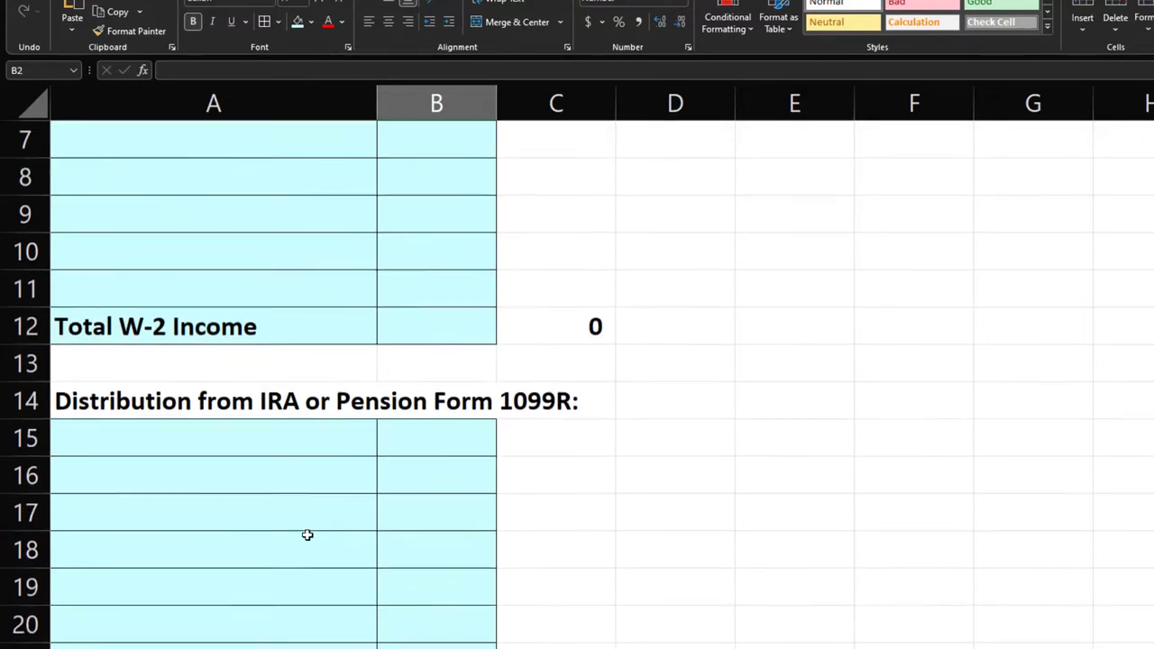
pyautogui.scroll(-2, 308, 535)
pyautogui.scroll(7, 308, 535)
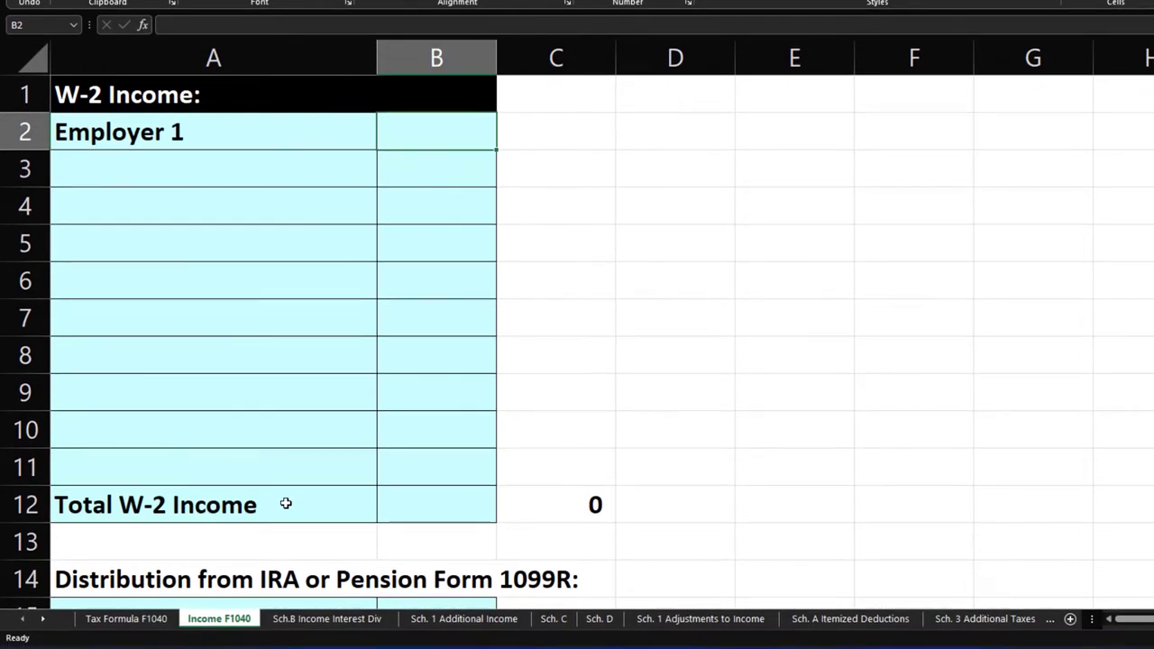
pyautogui.click(303, 618)
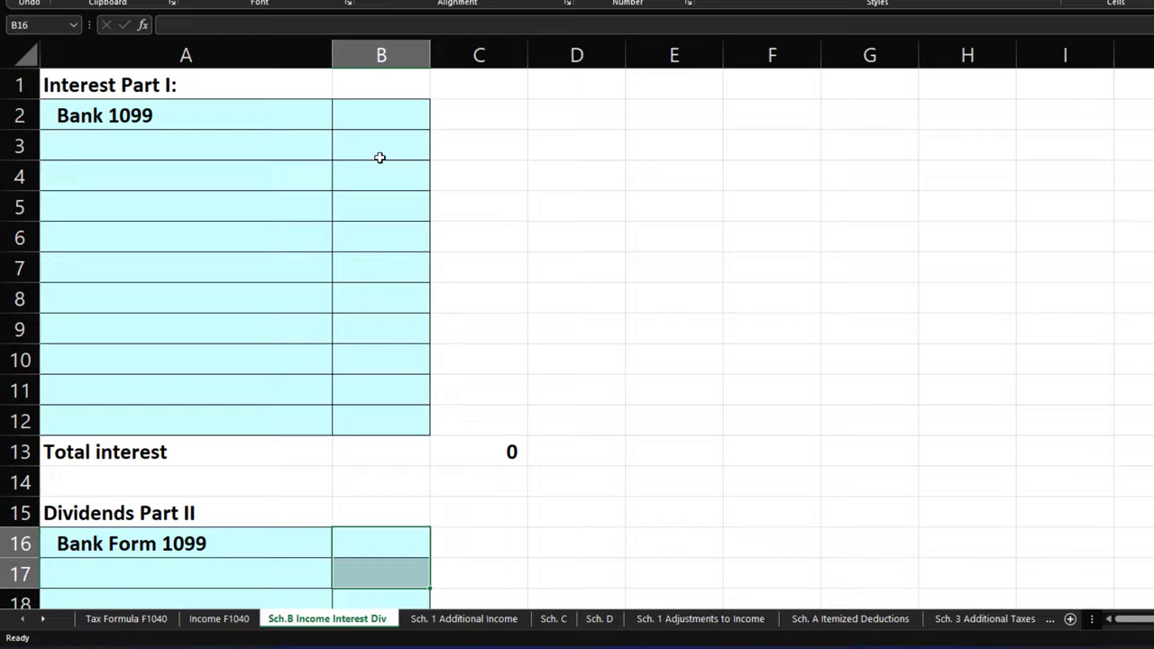
pyautogui.click(383, 114)
pyautogui.write('1000')
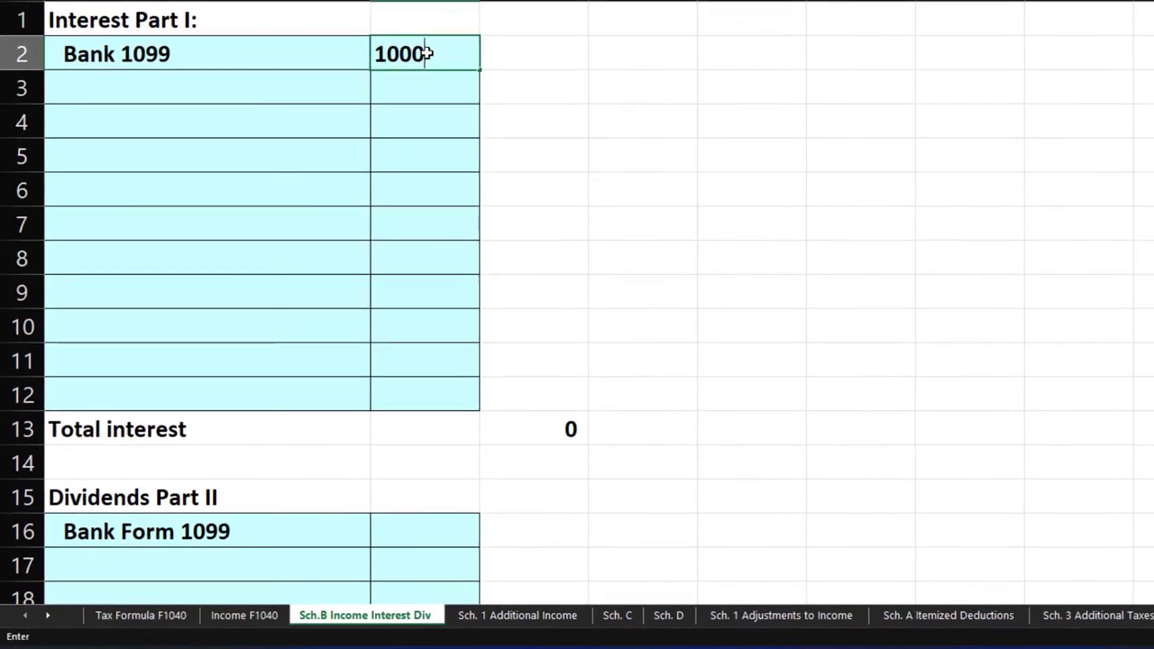
pyautogui.press('Return')
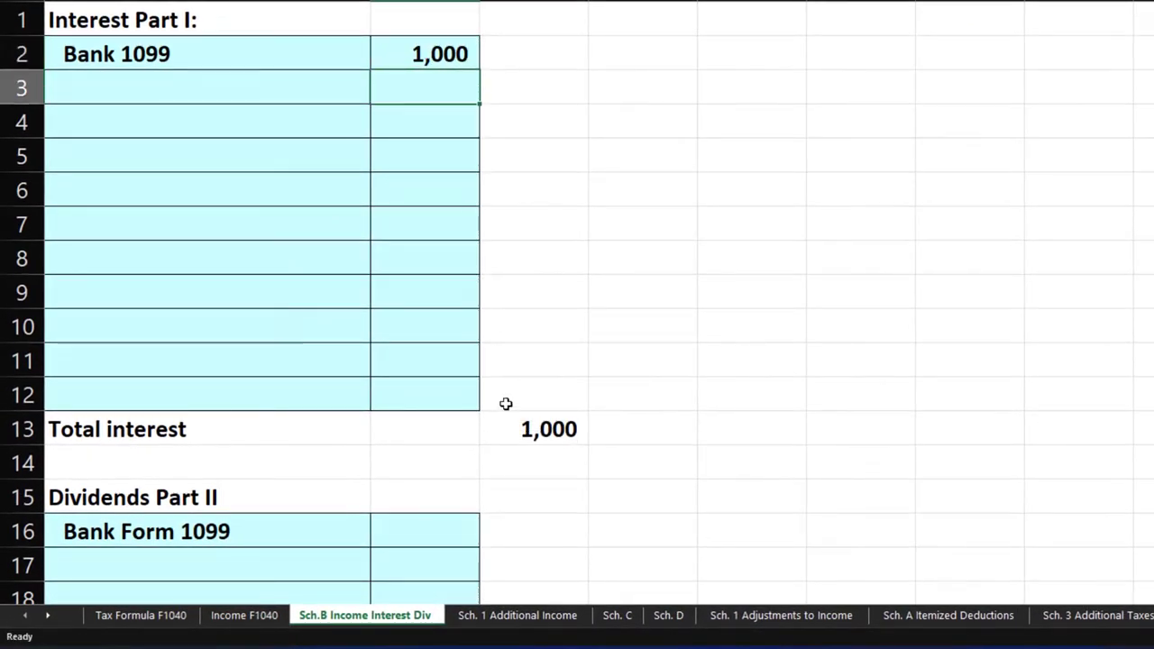
# - Confirm income reads 101,000 on Tax Formula F1040, then select the rows above the Sch. 1 adjustments total
pyautogui.click(158, 619)
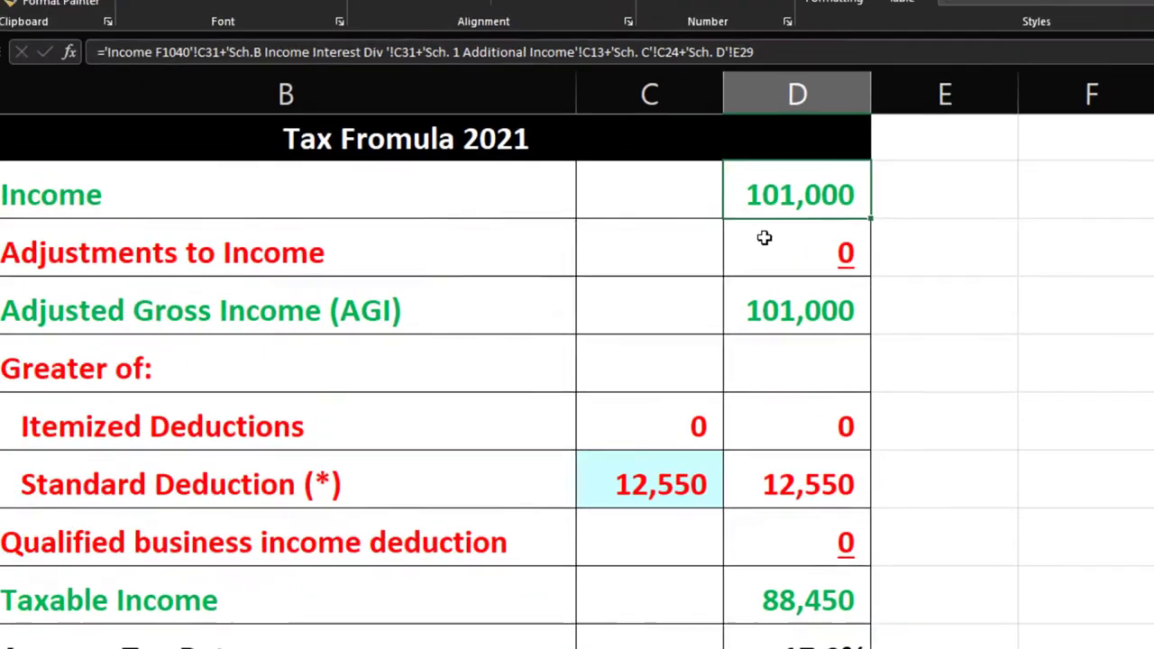
pyautogui.click(494, 171)
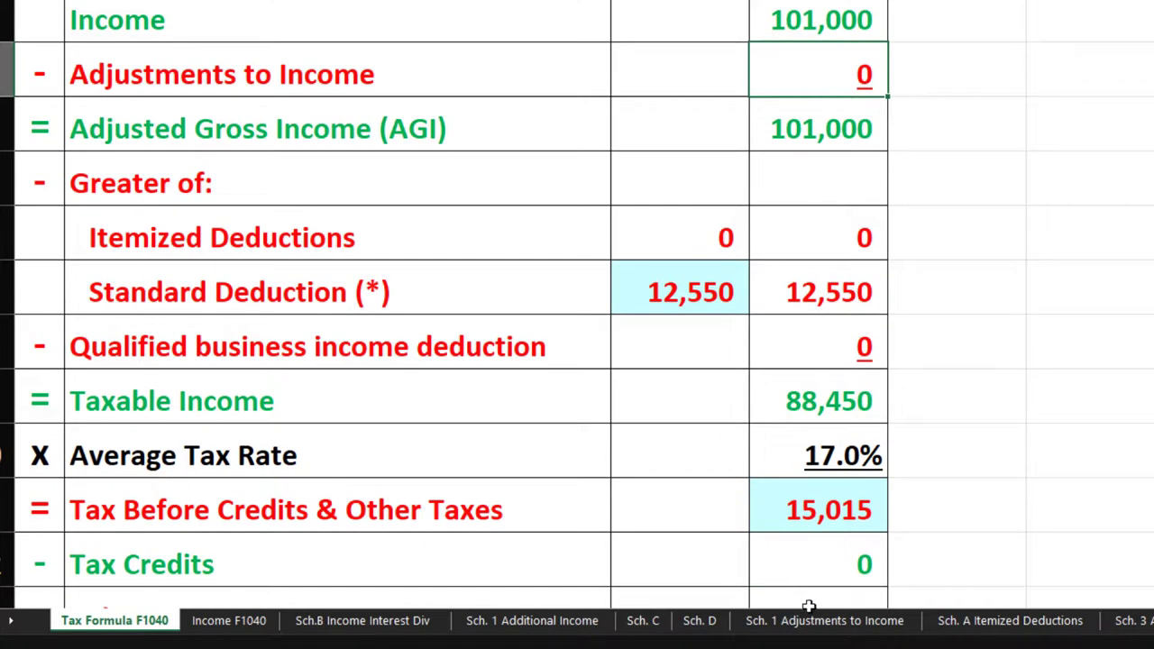
pyautogui.click(814, 620)
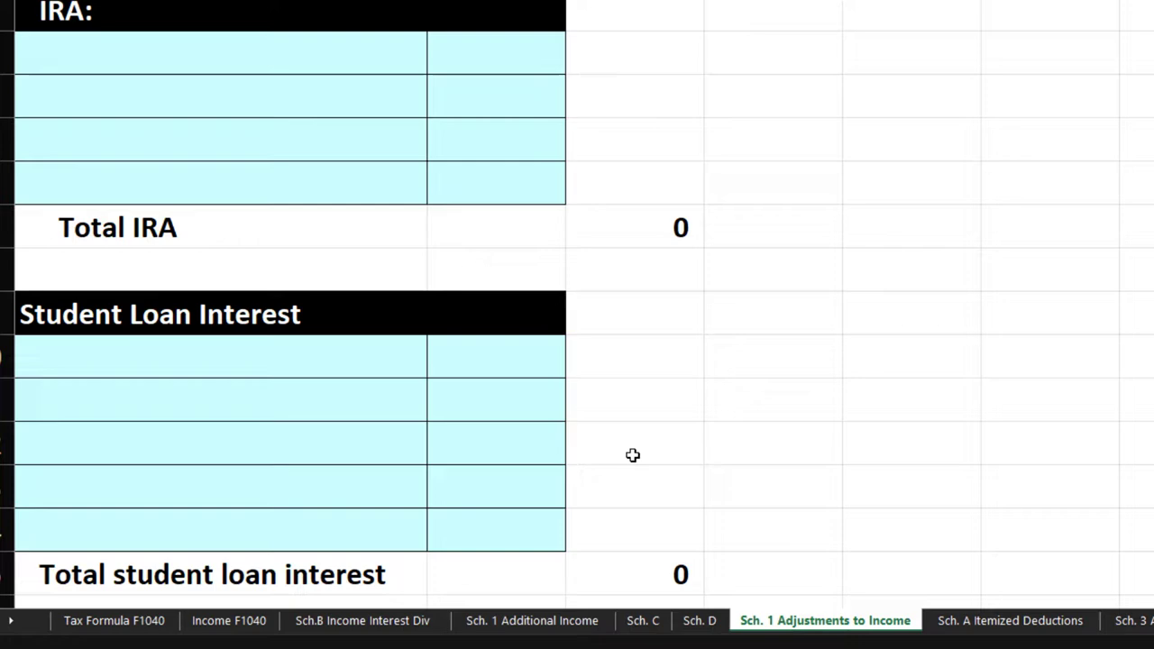
pyautogui.scroll(-5, 633, 455)
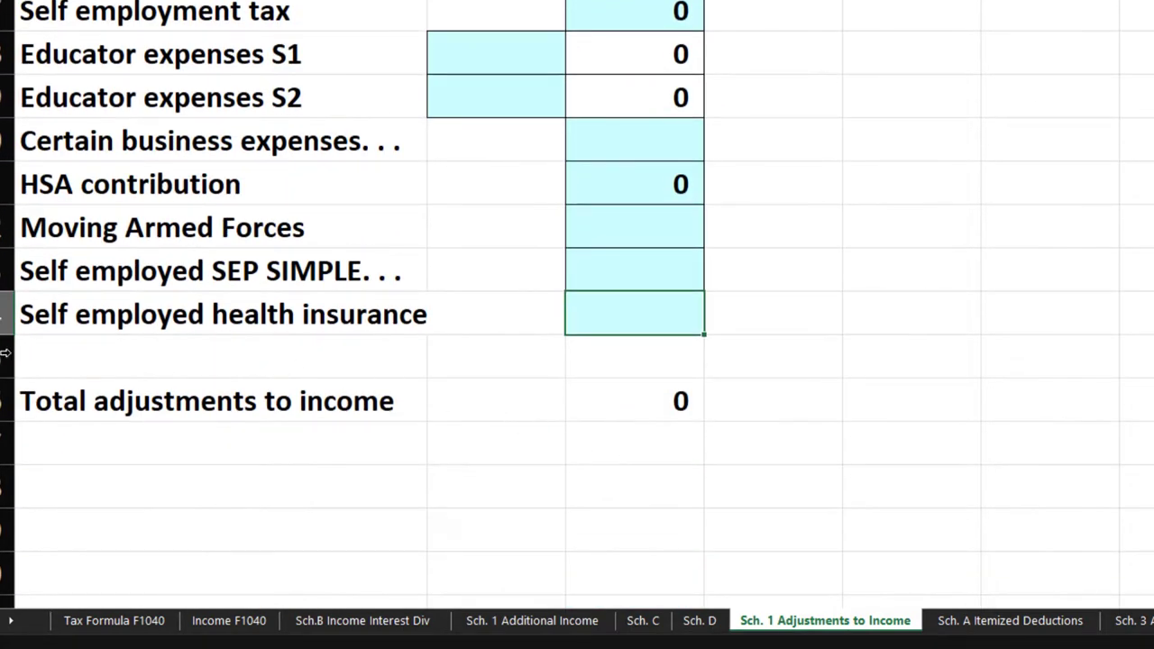
pyautogui.moveTo(7, 357); pyautogui.dragTo(4, 577)
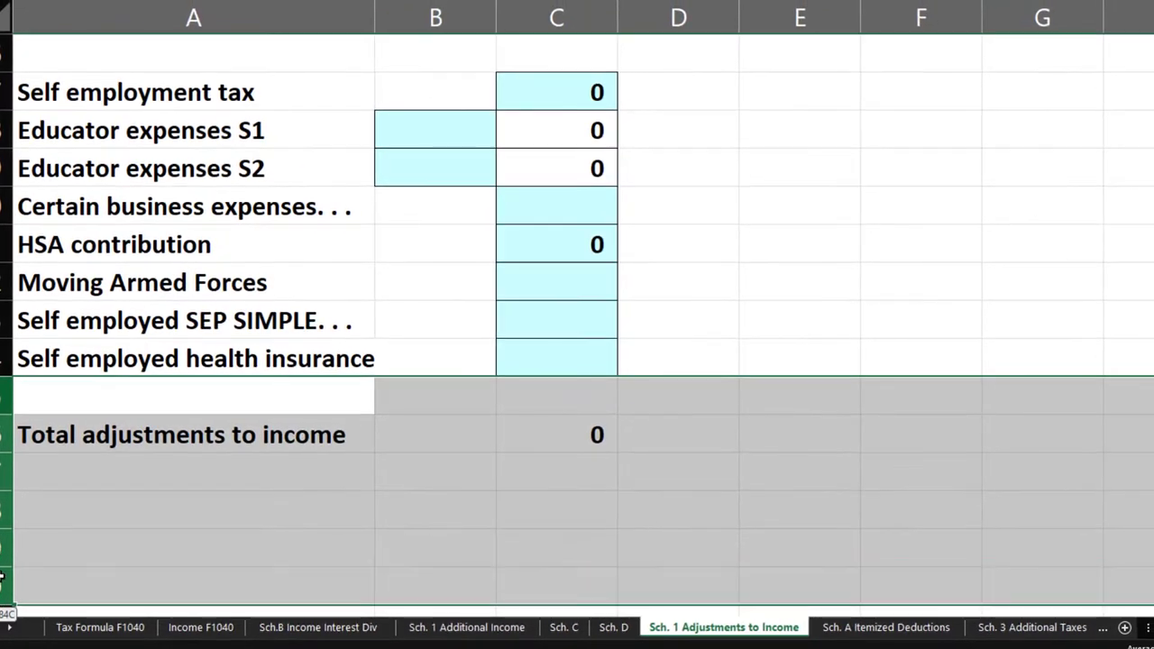
# - Insert rows above the total, add the label 'Penalty on early withdrawal of savings', and spell-check the sheet
pyautogui.rightClick(134, 509)
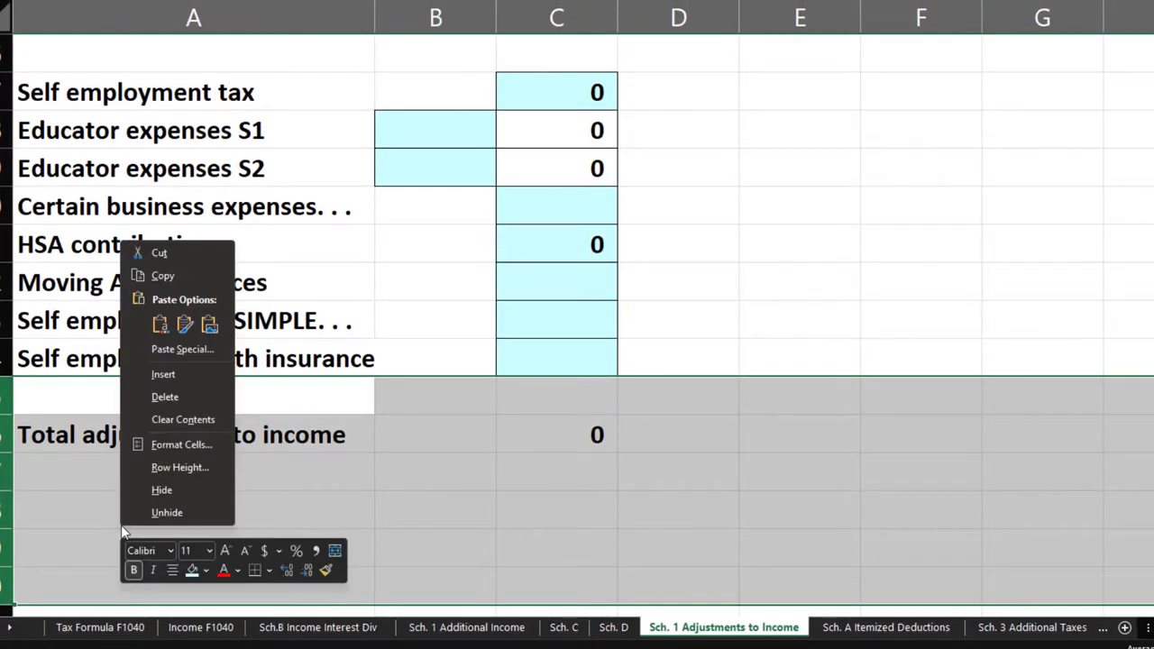
pyautogui.click(172, 382)
pyautogui.click(115, 388)
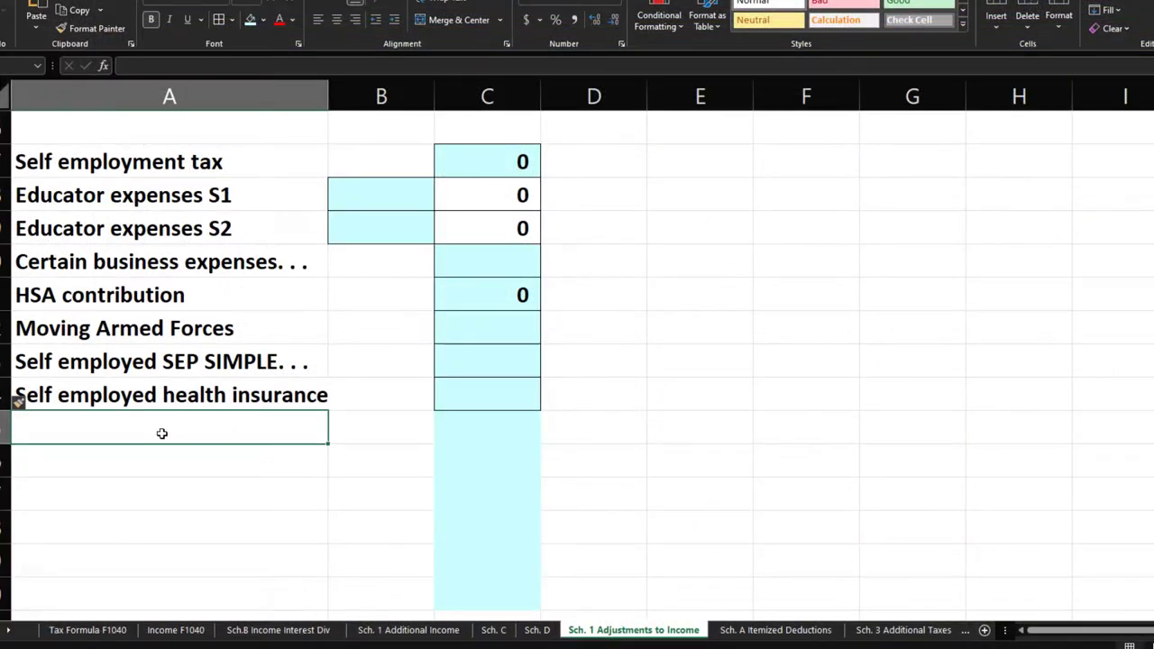
pyautogui.write('Penalty on ear')
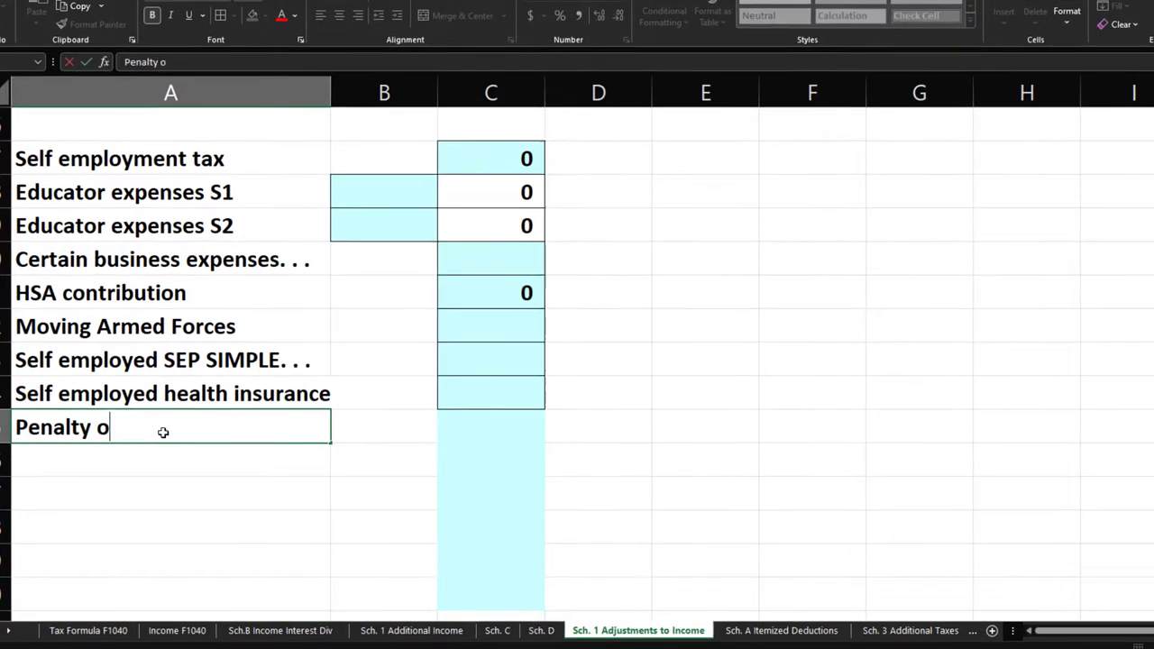
pyautogui.write('ly with')
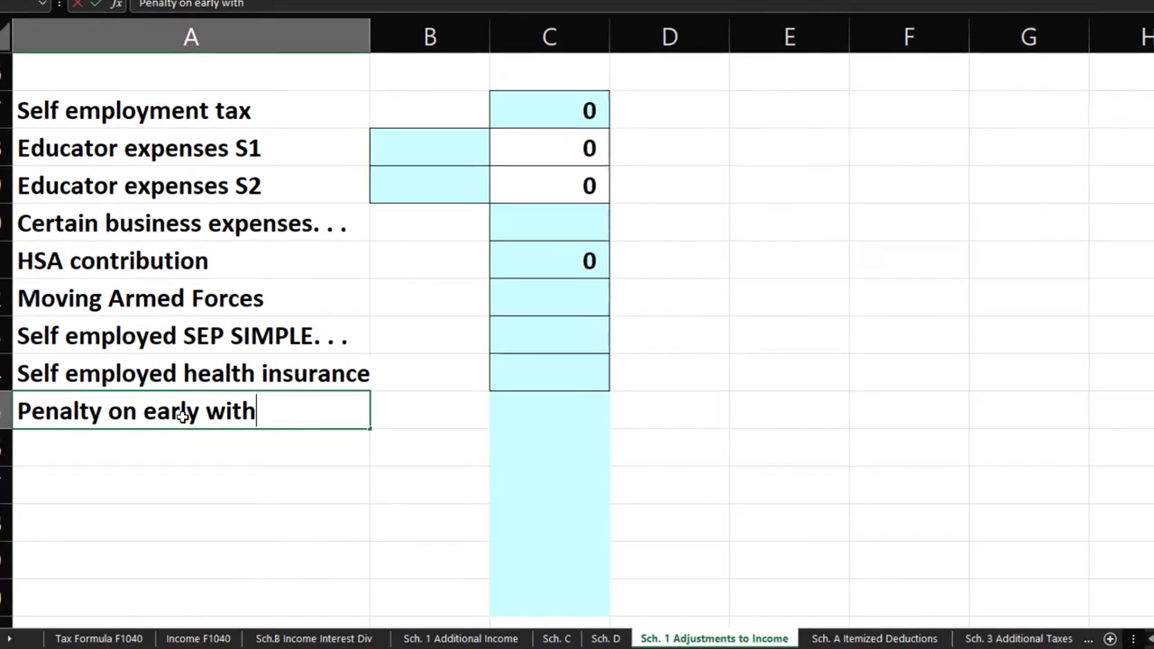
pyautogui.write('draw')
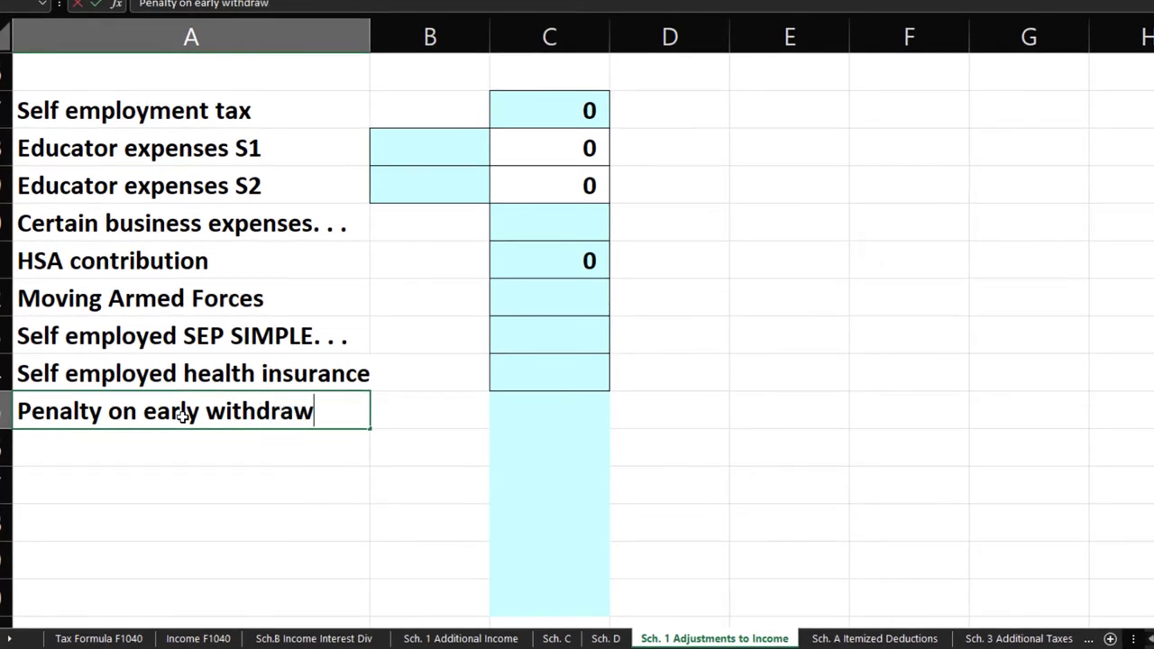
pyautogui.write('al of savings')
pyautogui.press('Return')
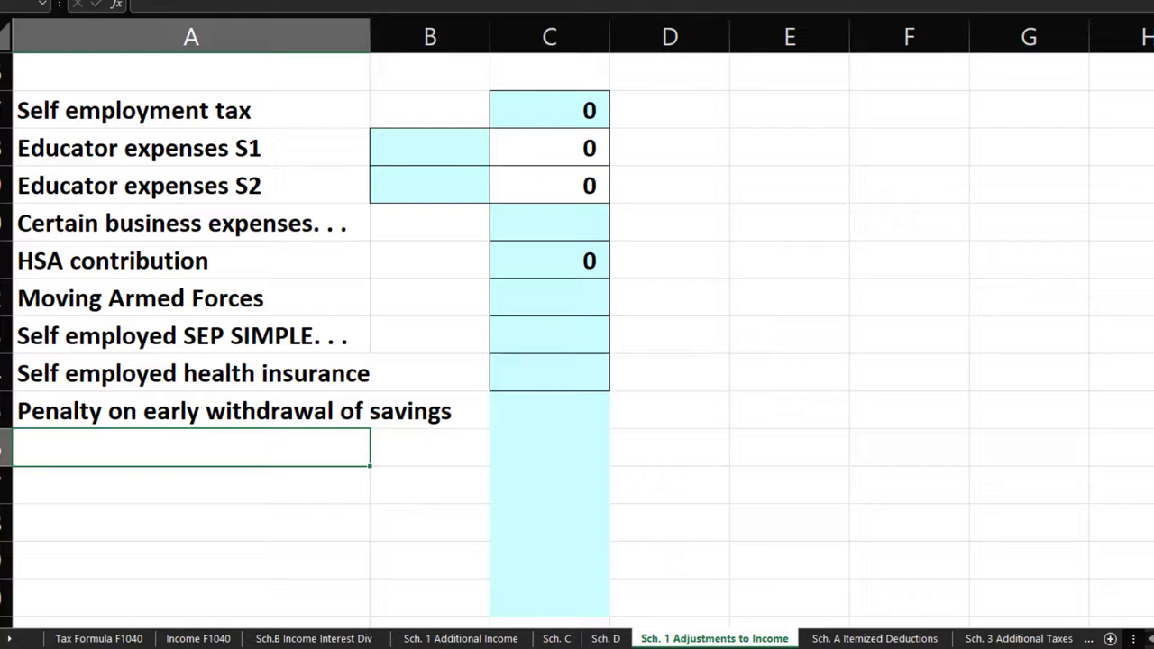
pyautogui.press('F7')
pyautogui.click(695, 311)
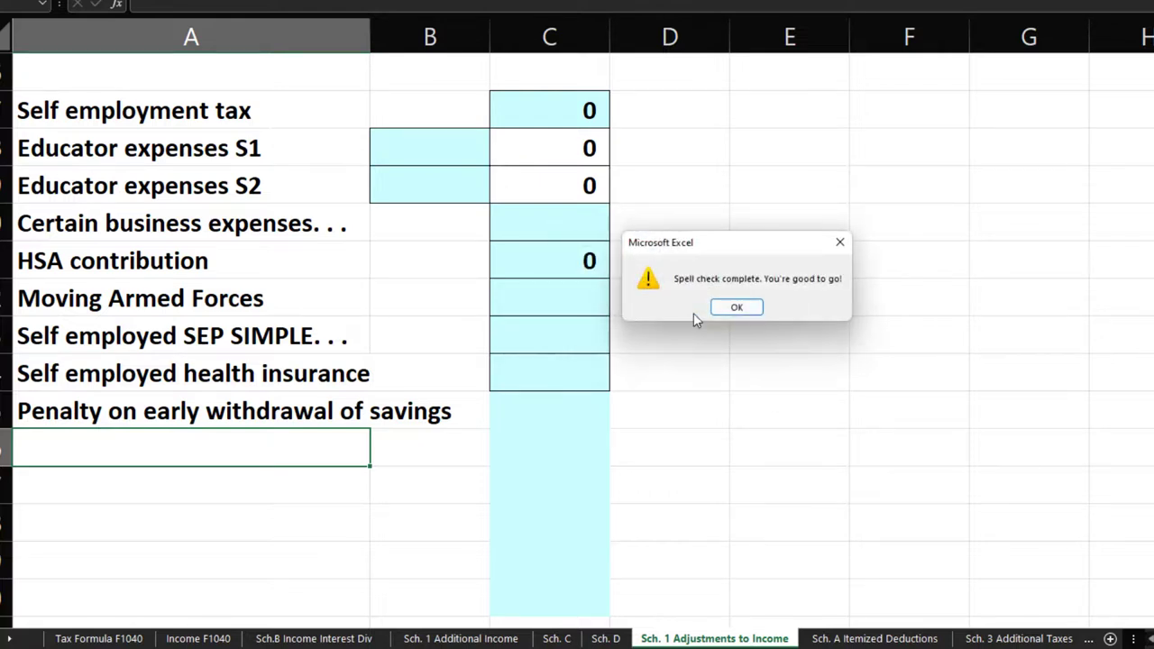
pyautogui.click(733, 307)
# - Enter 10 for the penalty and extend the total's SUM range to C5:C30
pyautogui.click(570, 418)
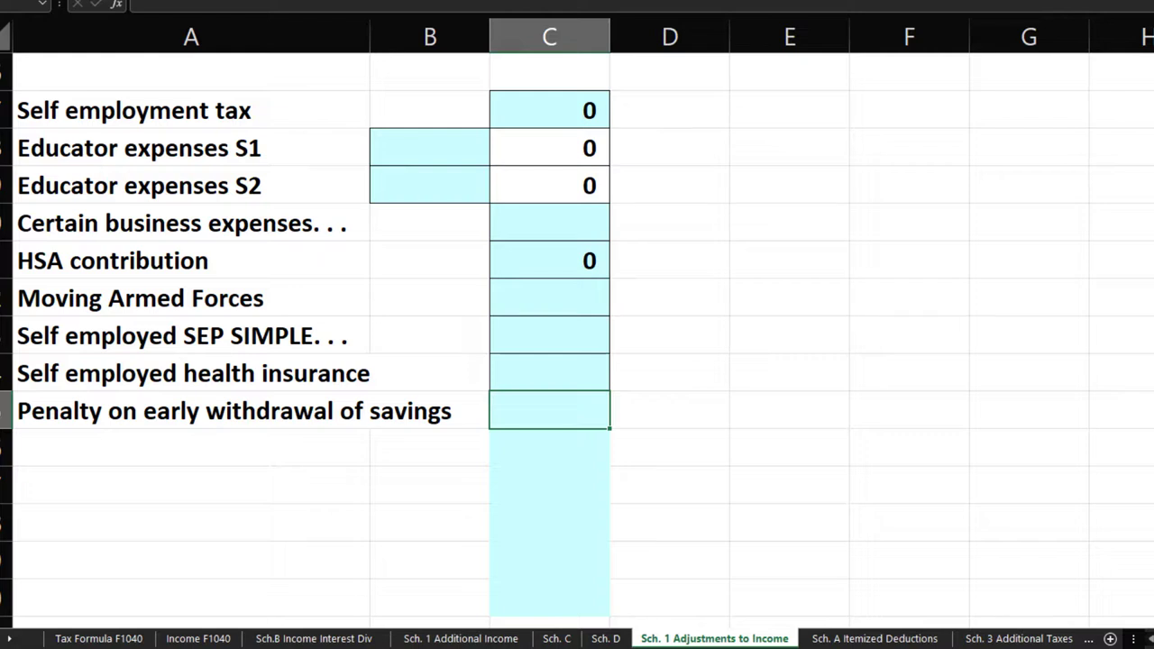
pyautogui.click(315, 417)
pyautogui.scroll(-1, 316, 417)
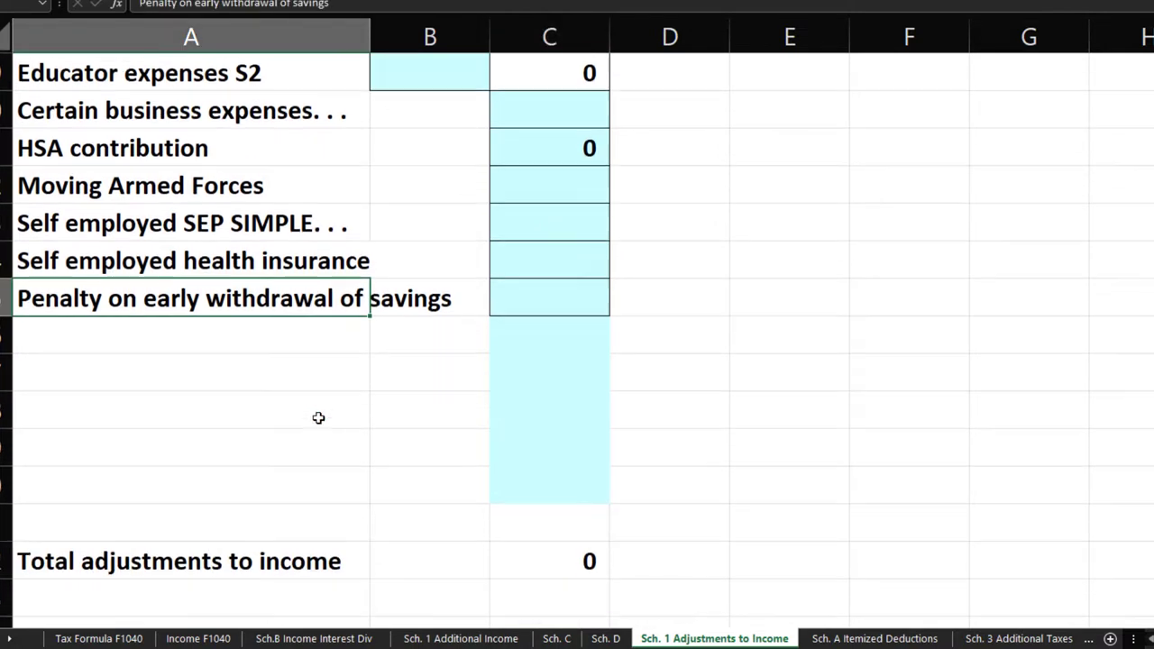
pyautogui.click(563, 300)
pyautogui.write('10')
pyautogui.press('Return')
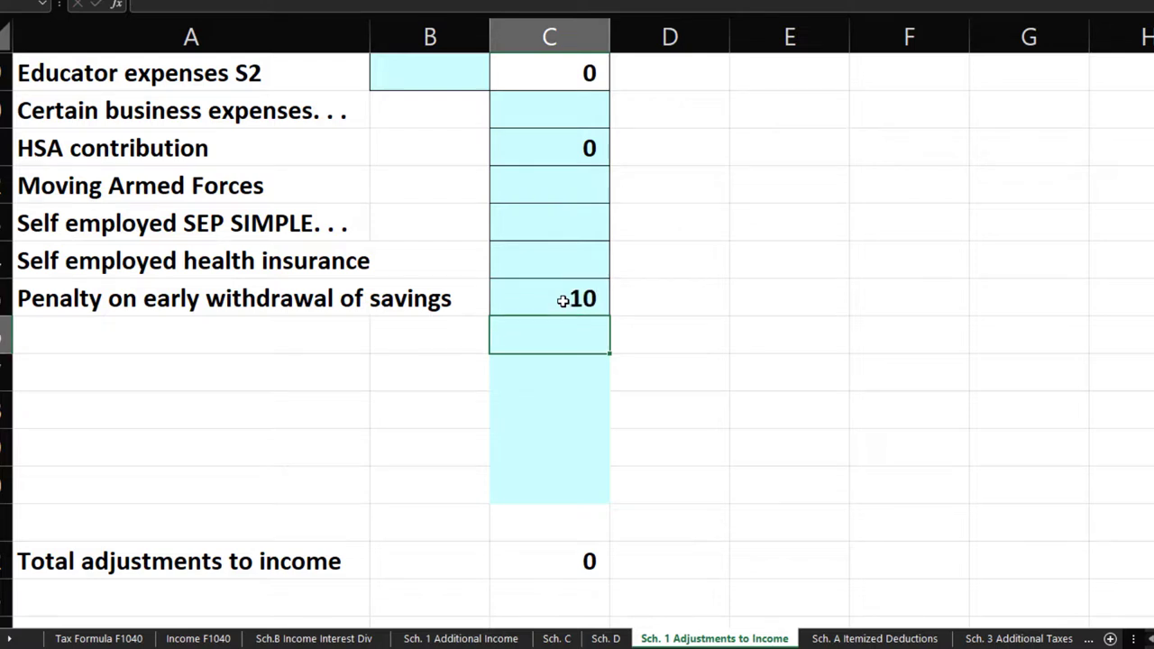
pyautogui.doubleClick(578, 561)
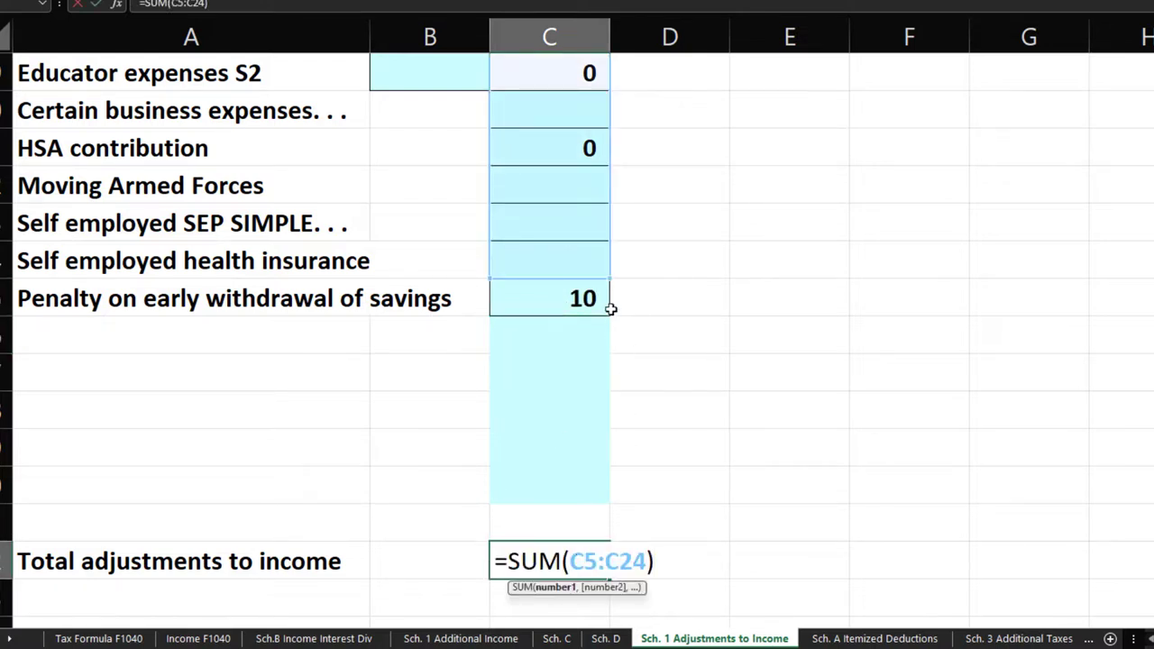
pyautogui.moveTo(609, 278); pyautogui.dragTo(599, 501)
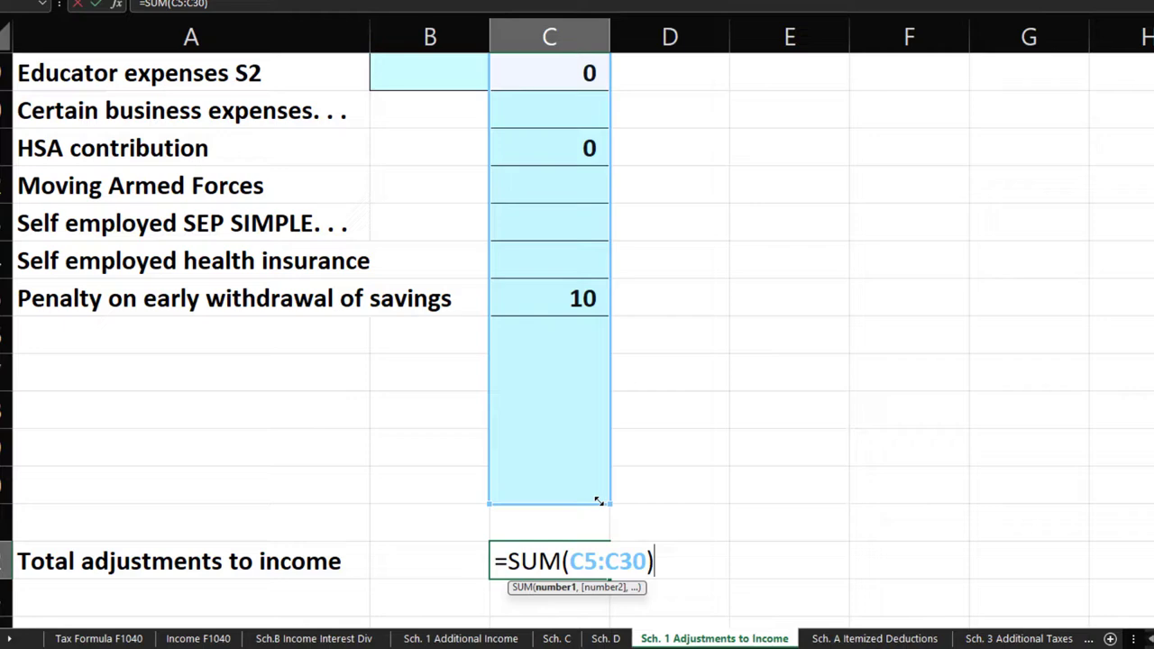
pyautogui.press('Return')
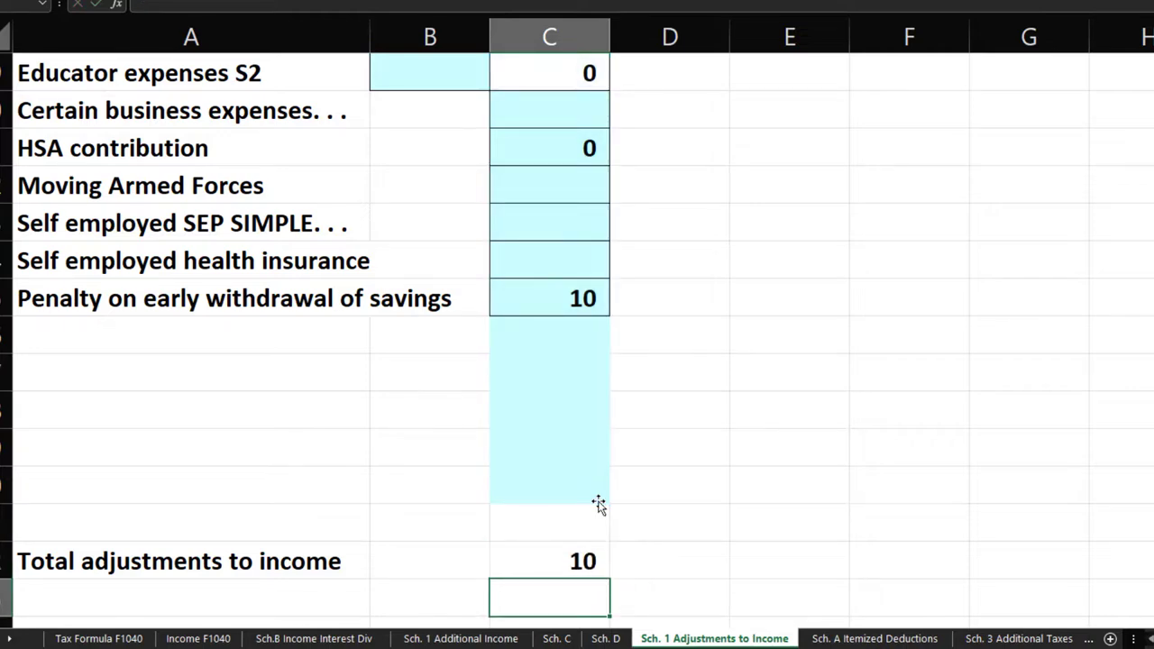
pyautogui.click(116, 639)
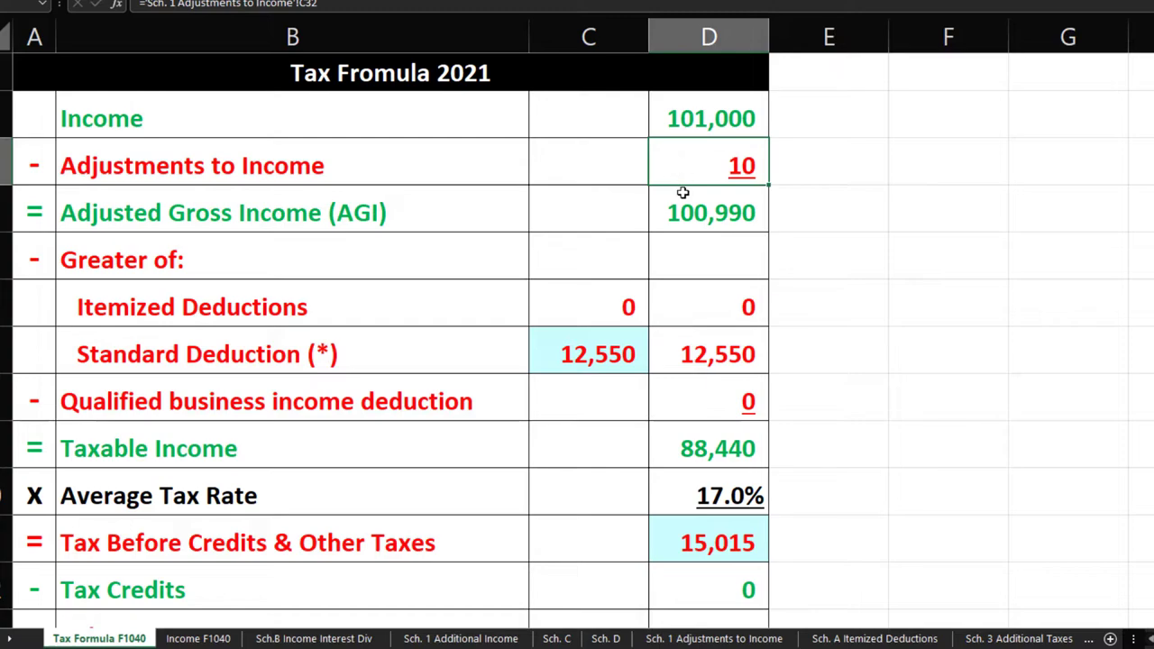
pyautogui.click(667, 215)
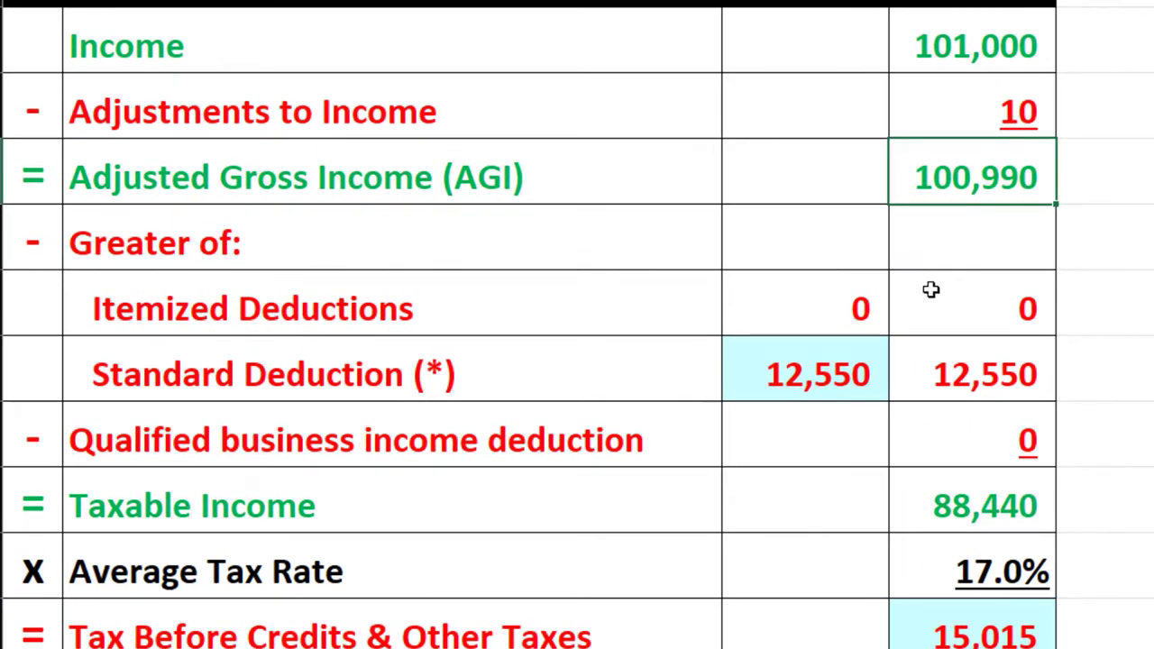
pyautogui.click(866, 365)
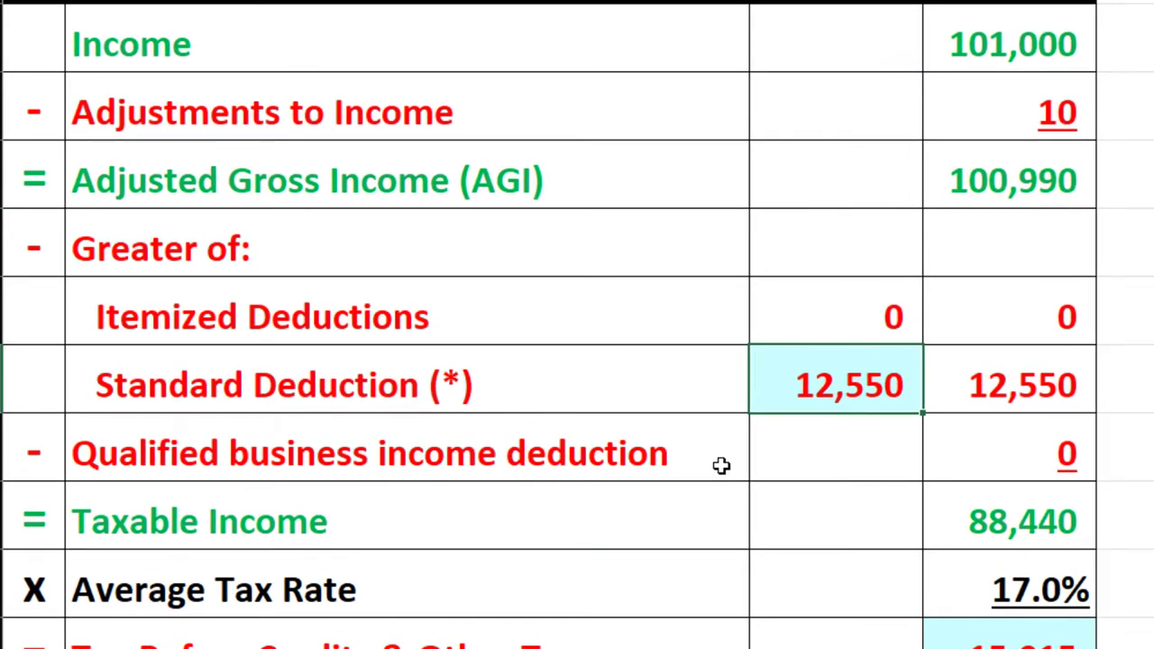
pyautogui.click(1001, 532)
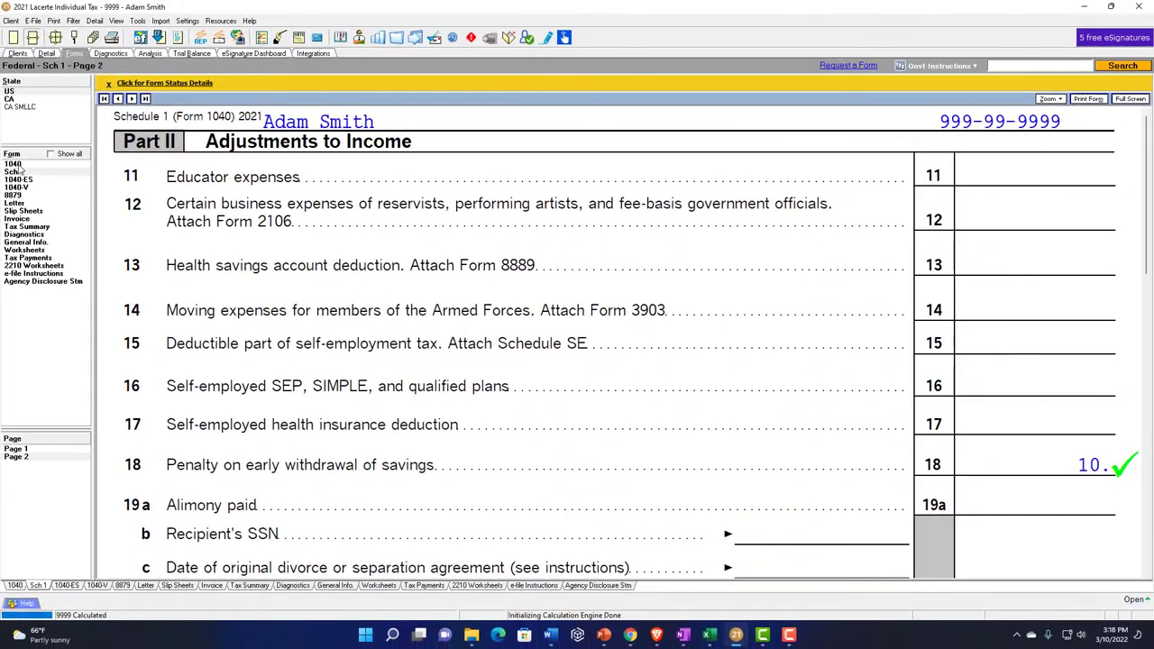
# - Open Form 1040 in Lacerte and scroll down to the page 2 tax line
pyautogui.click(15, 165)
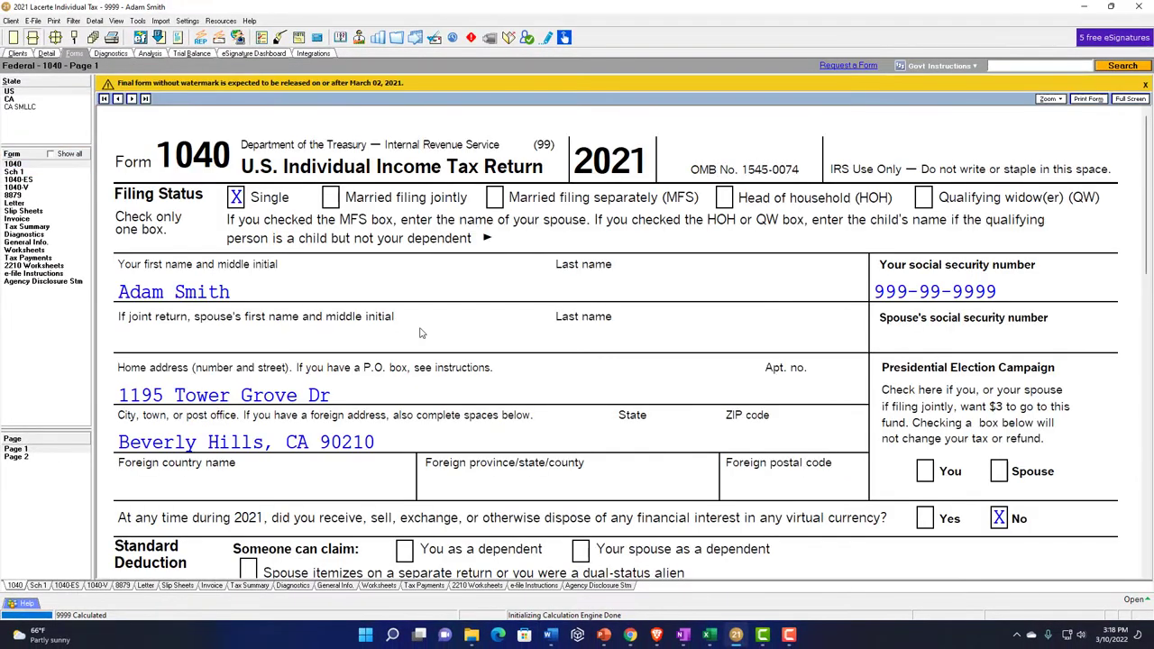
pyautogui.scroll(-5, 620, 409)
pyautogui.scroll(-3, 620, 409)
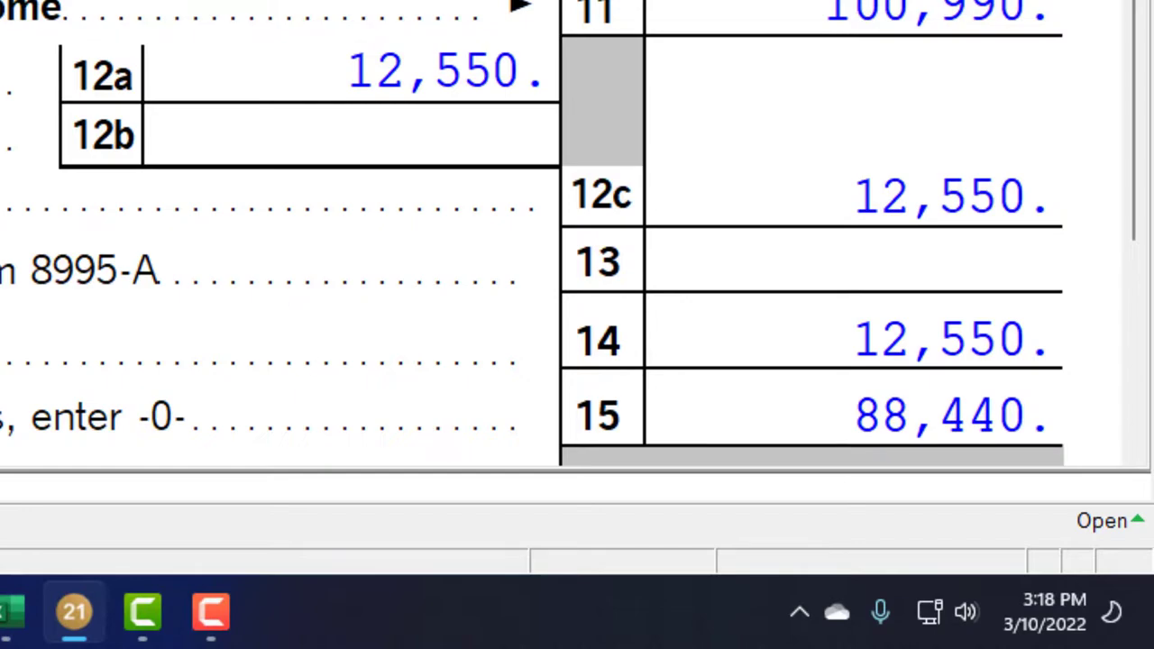
pyautogui.scroll(-5, 301, 355)
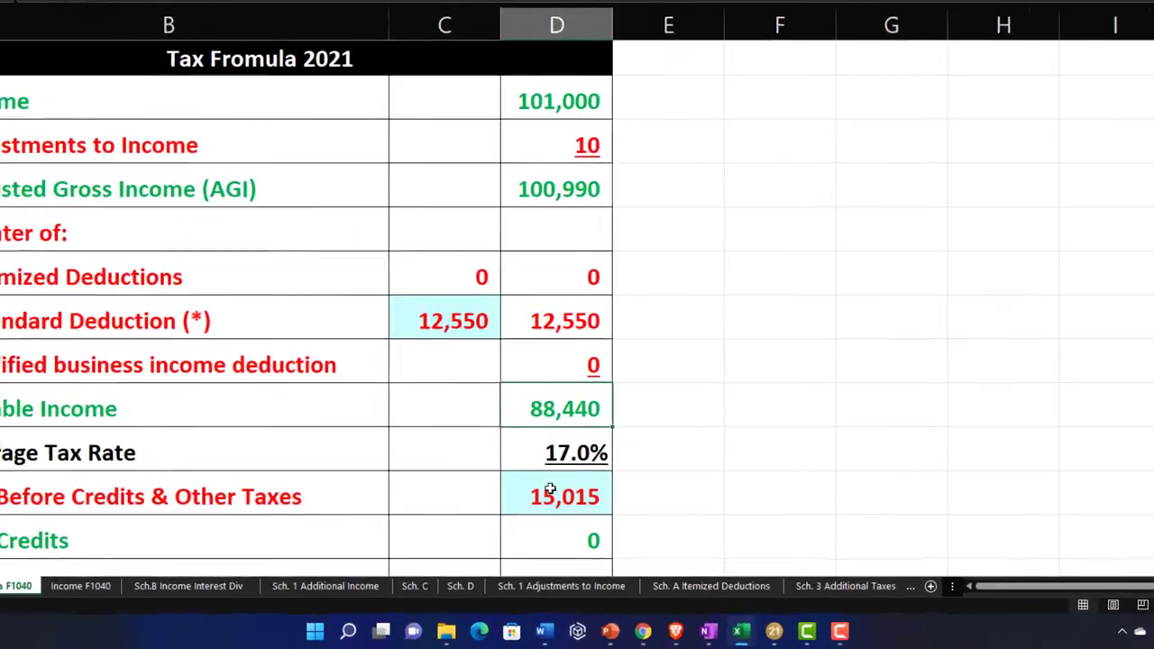
# - Enter 15,243 as the tax before credits in the Excel worksheet
pyautogui.click(550, 490)
pyautogui.write('15243')
pyautogui.hotkey('ctrl', 'Return')
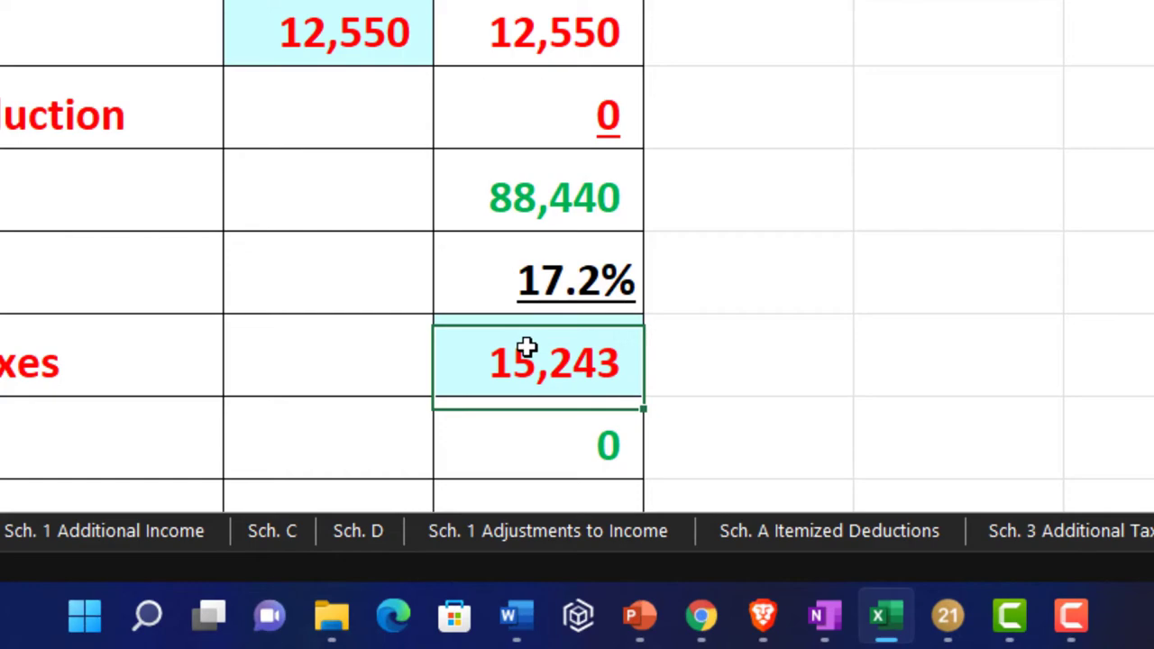
pyautogui.press('Down')
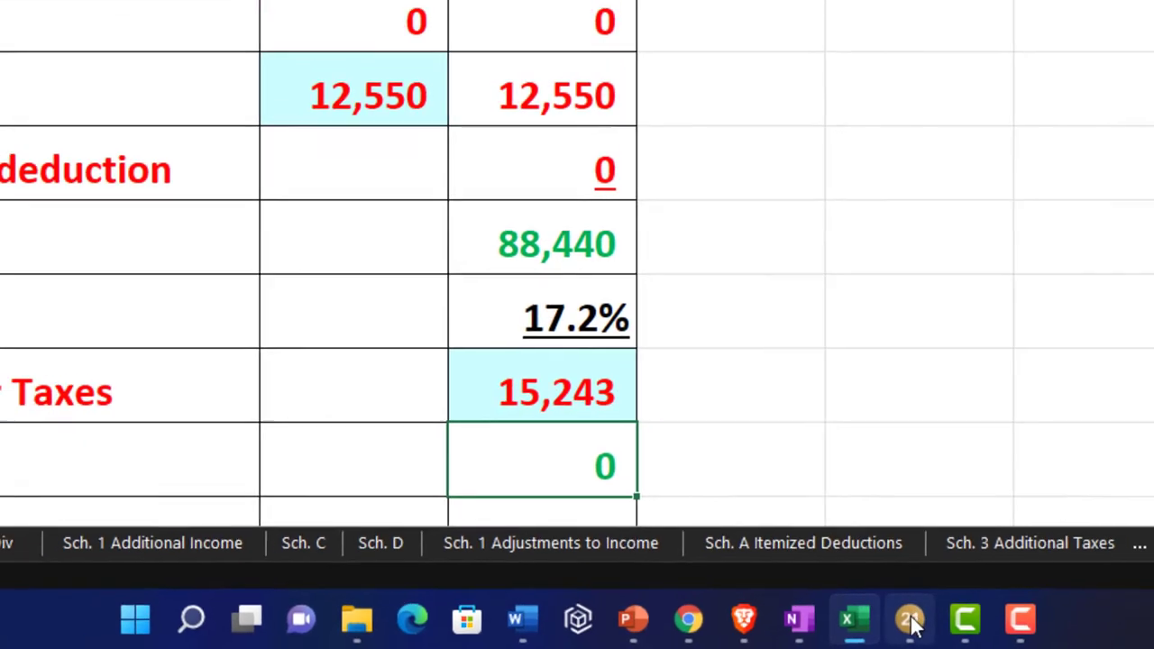
# - Open Schedule 1 page 2 in Lacerte to see the $10 penalty on line 18
pyautogui.click(911, 621)
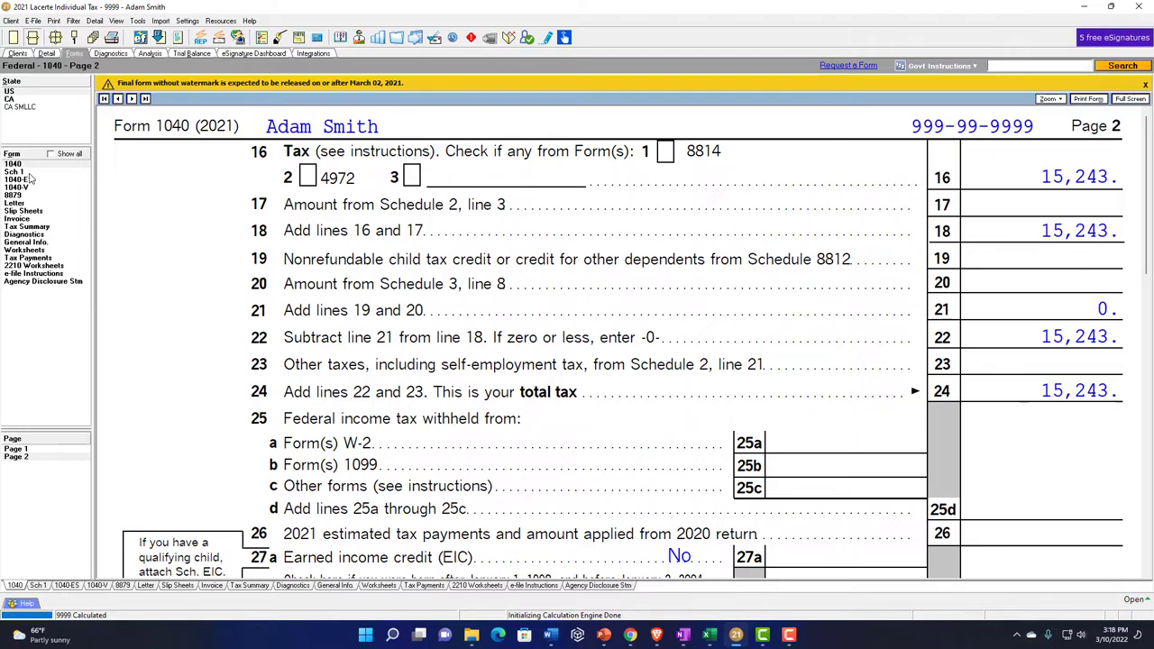
pyautogui.click(27, 173)
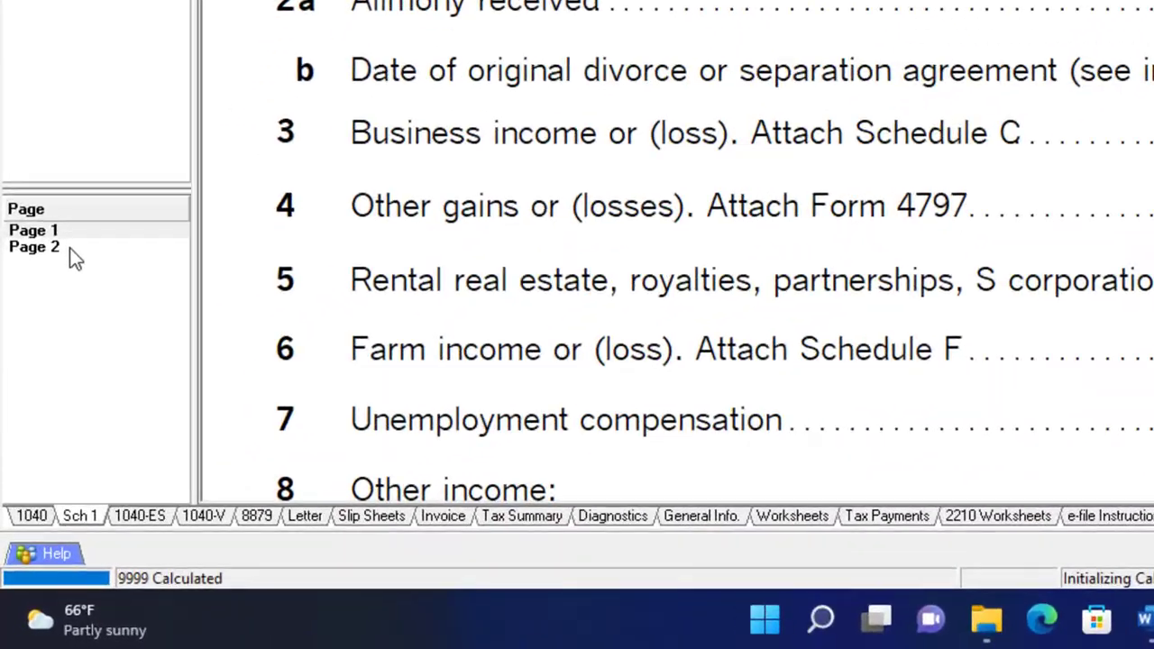
pyautogui.click(27, 457)
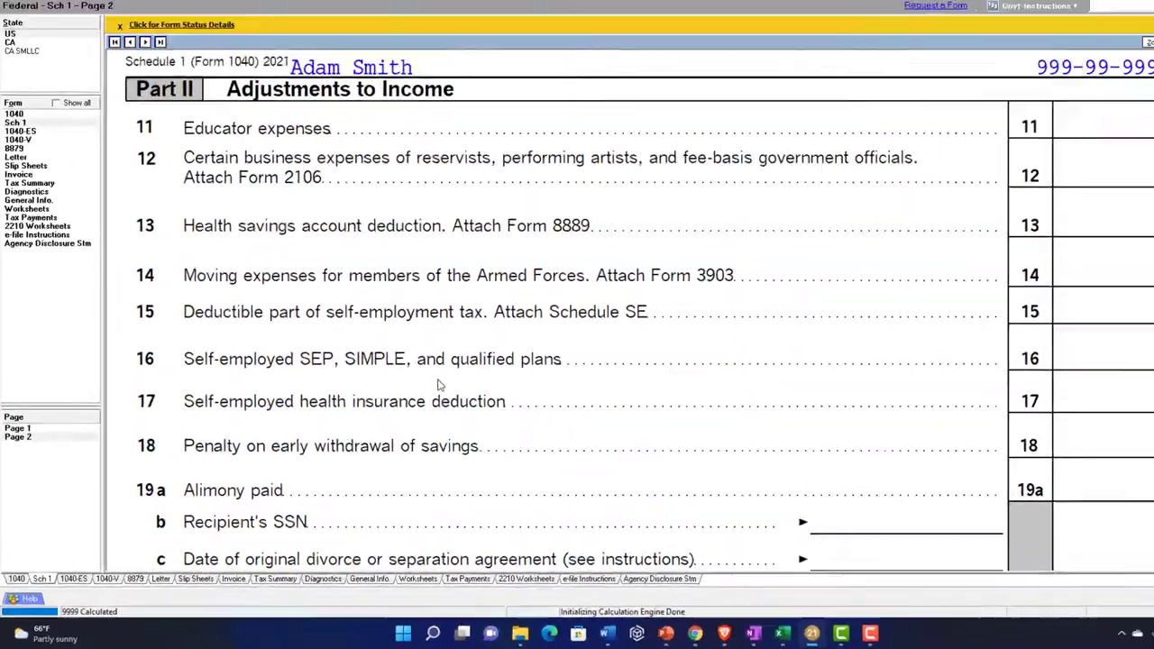
pyautogui.scroll(-3, 843, 141)
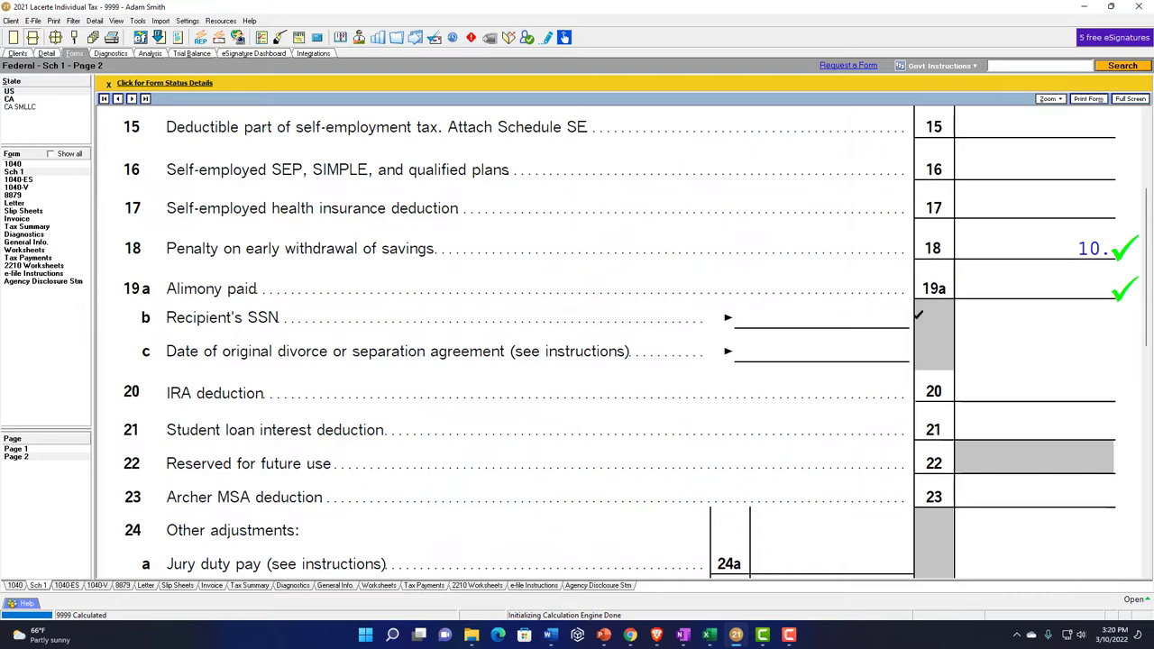
# - Jump from line 19a to the Alimony Paid grid and enter the recipient's first and last name
pyautogui.rightClick(1017, 292)
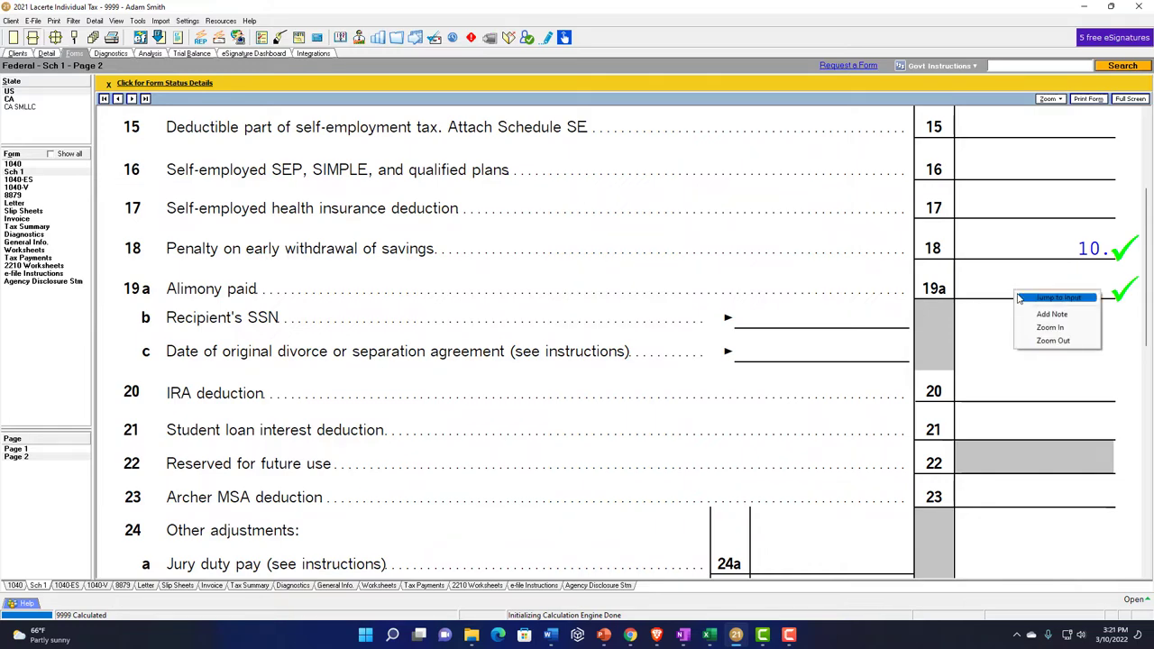
pyautogui.click(1055, 298)
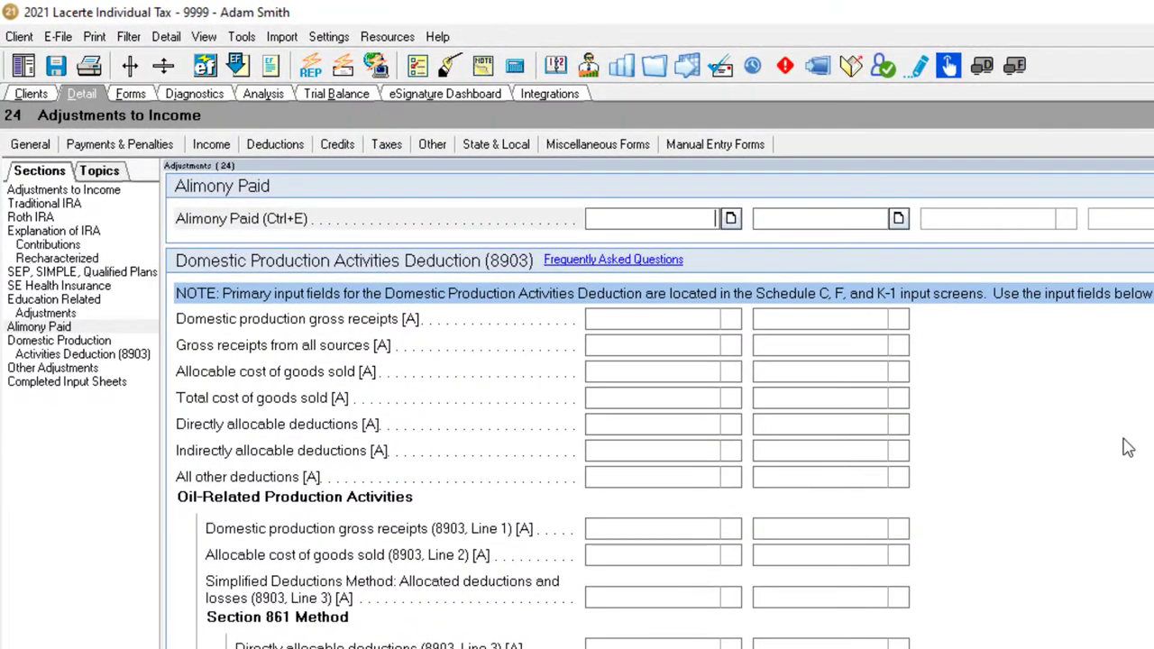
pyautogui.click(731, 218)
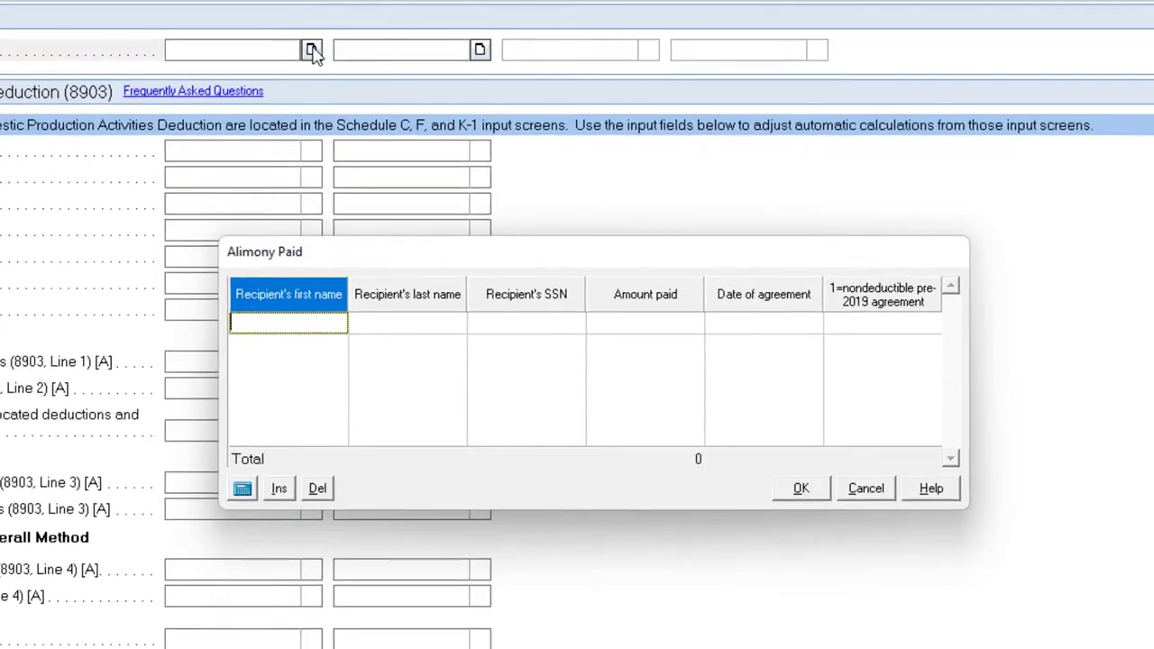
pyautogui.write('3333')
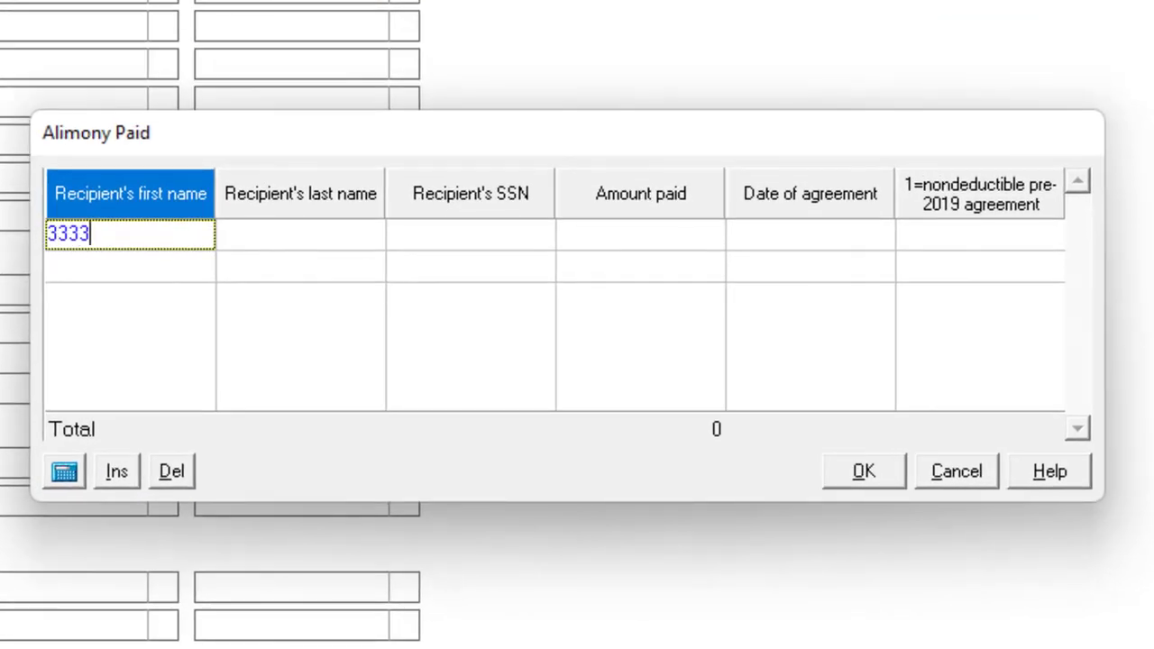
pyautogui.press('BackSpace')
pyautogui.press('BackSpace')
pyautogui.press('BackSpace')
pyautogui.press('BackSpace')
pyautogui.write('Eve')
pyautogui.press('Tab')
pyautogui.write('Smith')
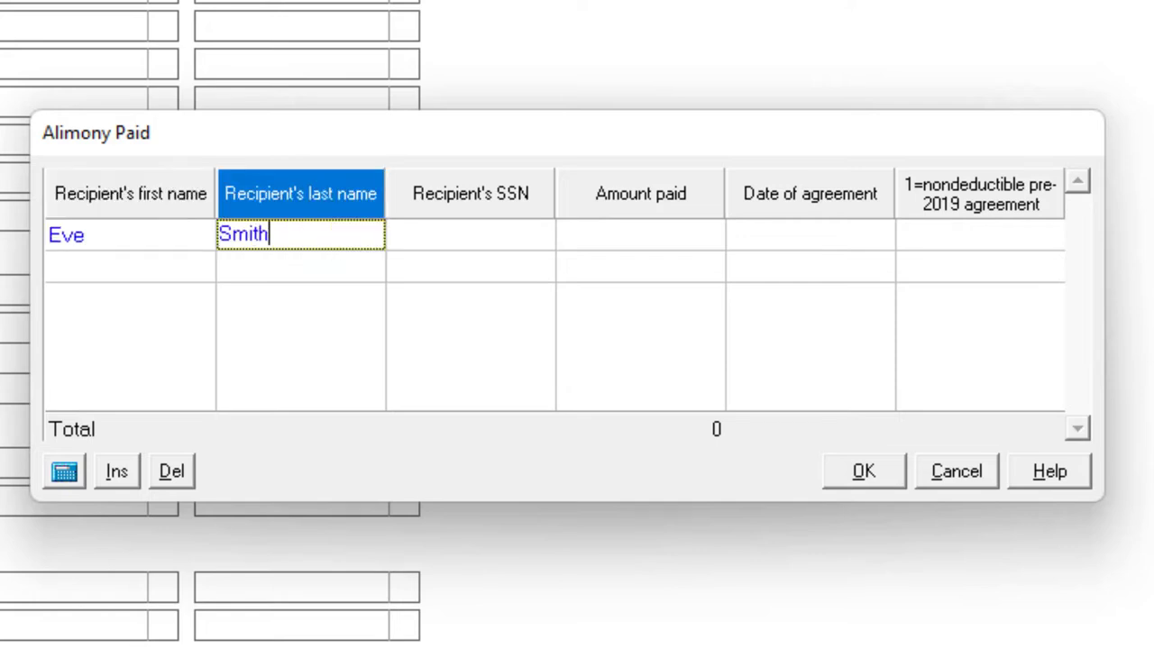
pyautogui.press('Tab')
# - Enter the recipient's SSN, 1,000 paid, and agreement date 06/15/2017
pyautogui.write('333-33-3333')
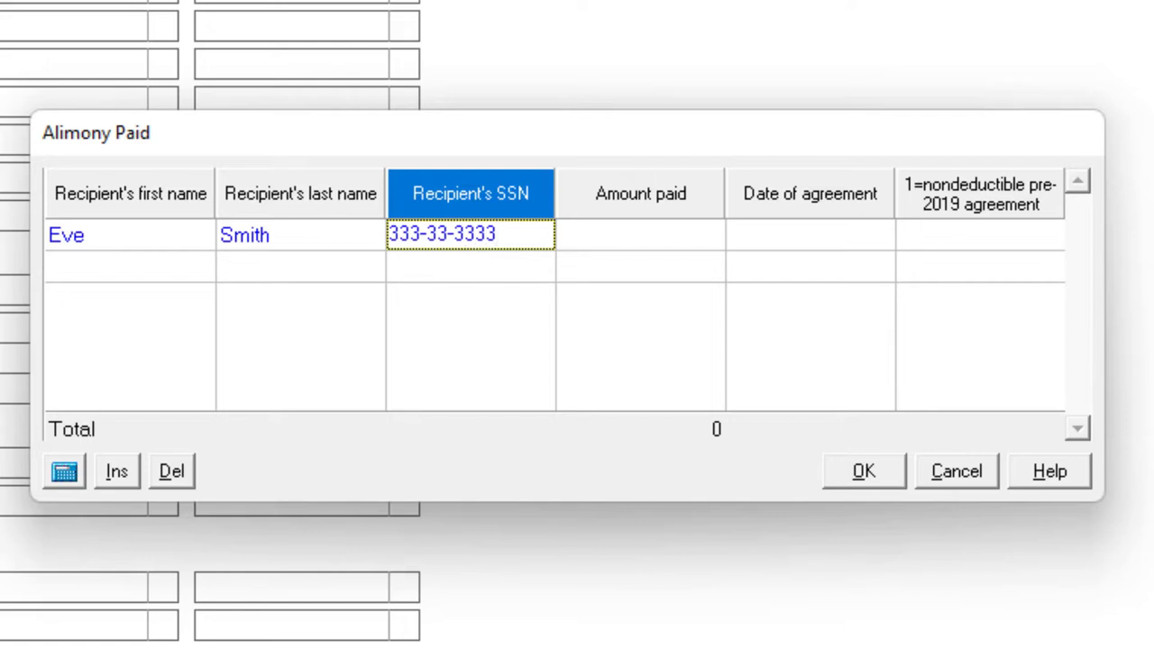
pyautogui.press('Tab')
pyautogui.write('1000')
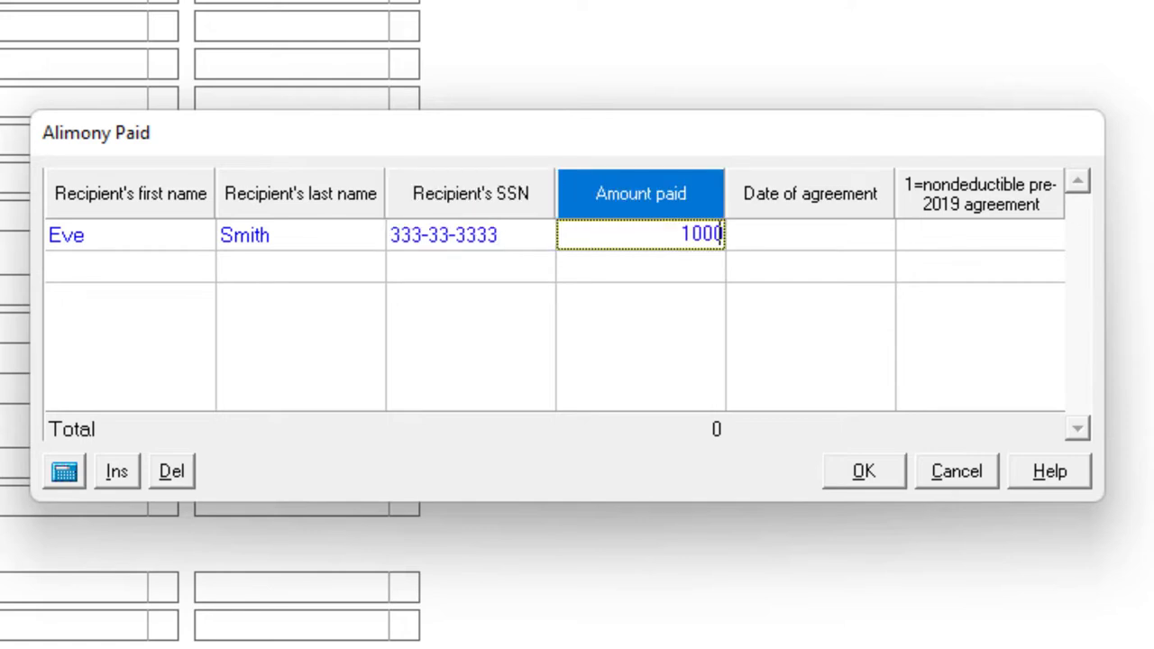
pyautogui.press('Tab')
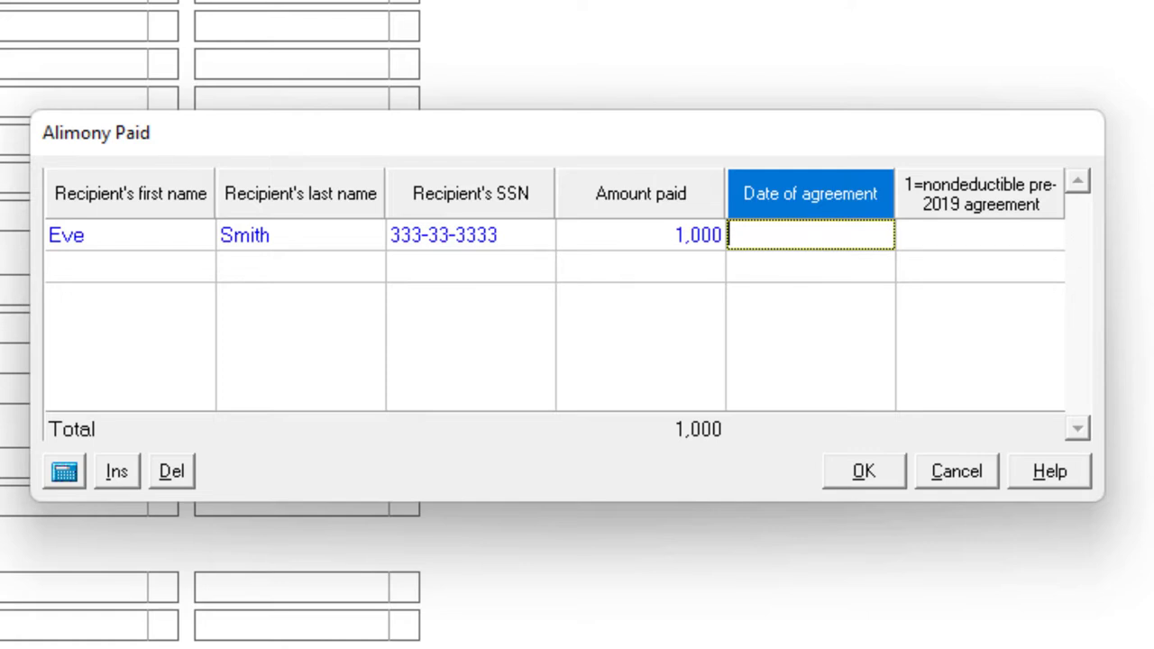
pyautogui.write('06152017')
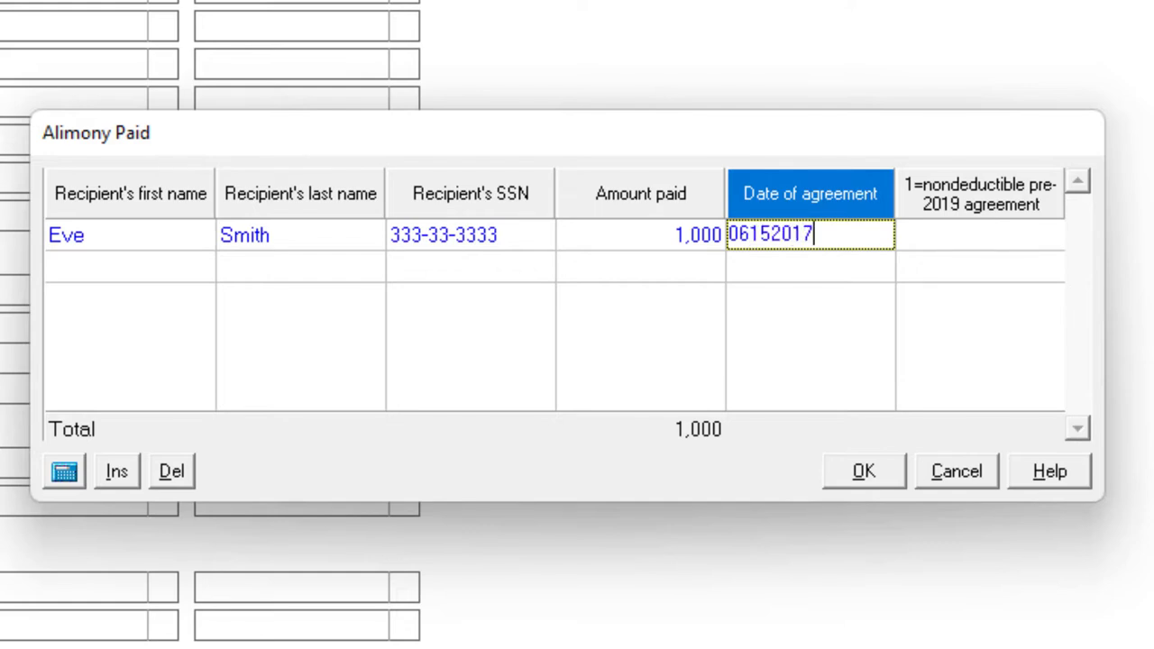
pyautogui.press('Tab')
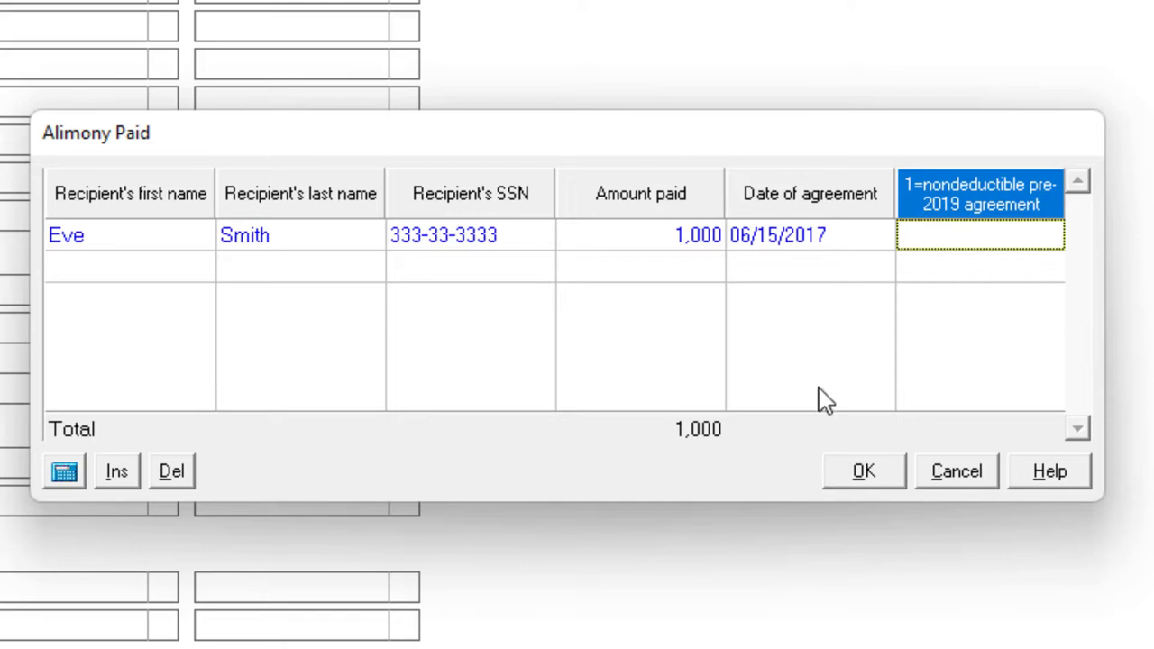
# - Save the alimony entry and scroll Schedule 1 to see 1,000 on line 19a and 1,010 total adjustments
pyautogui.click(864, 473)
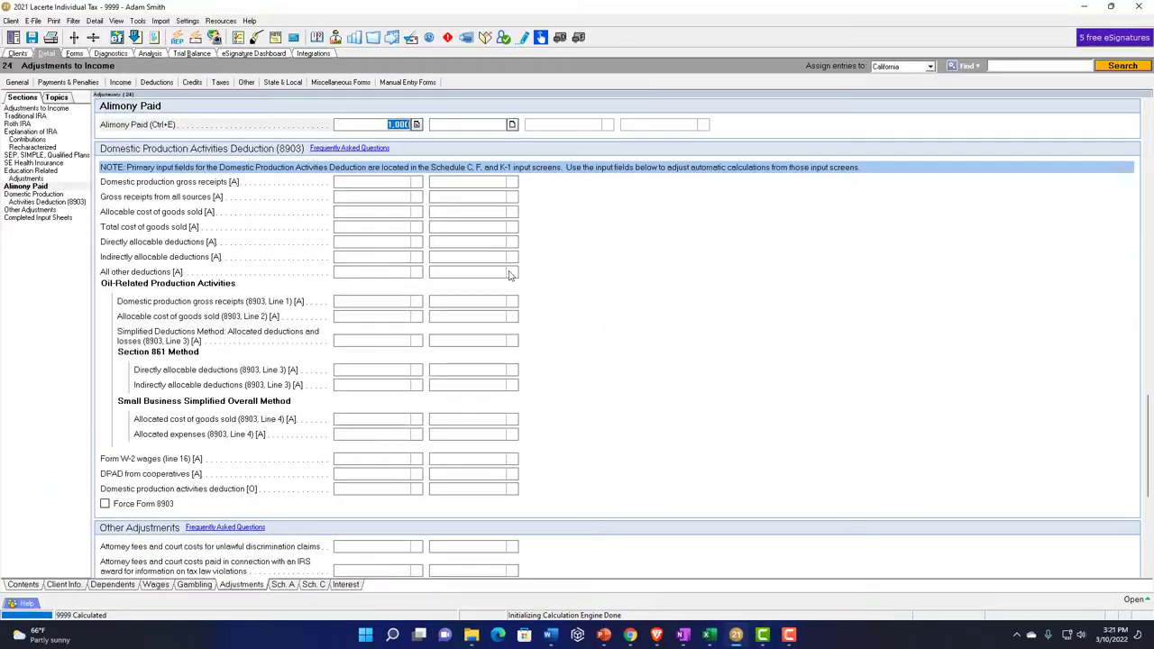
pyautogui.click(75, 53)
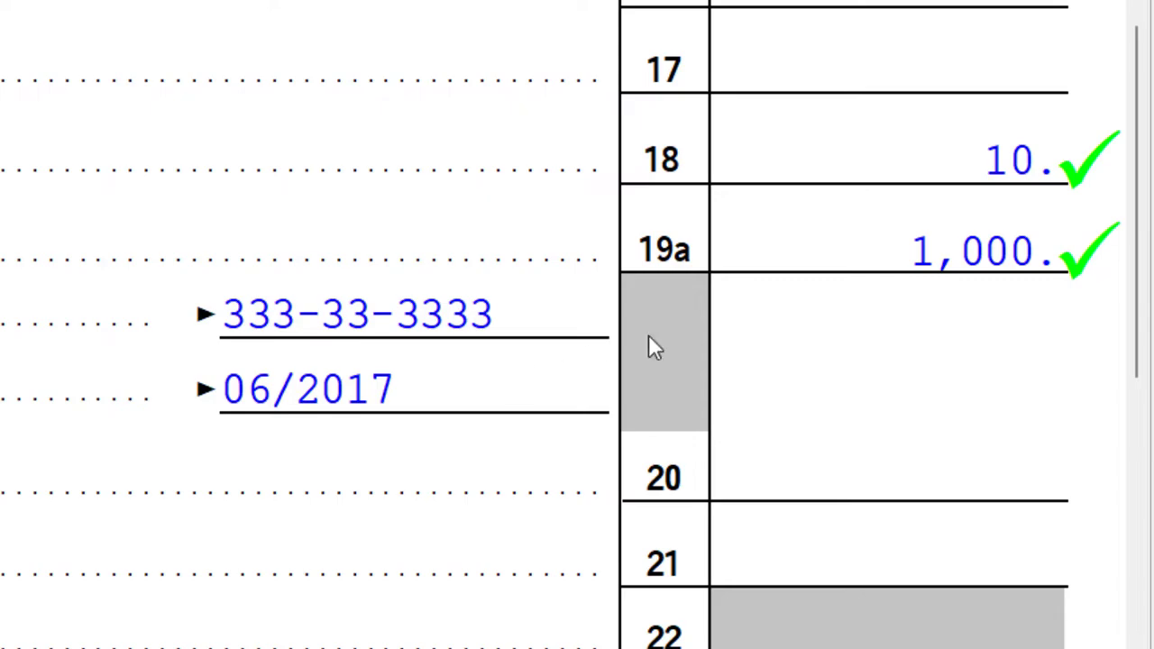
pyautogui.scroll(-5, 872, 289)
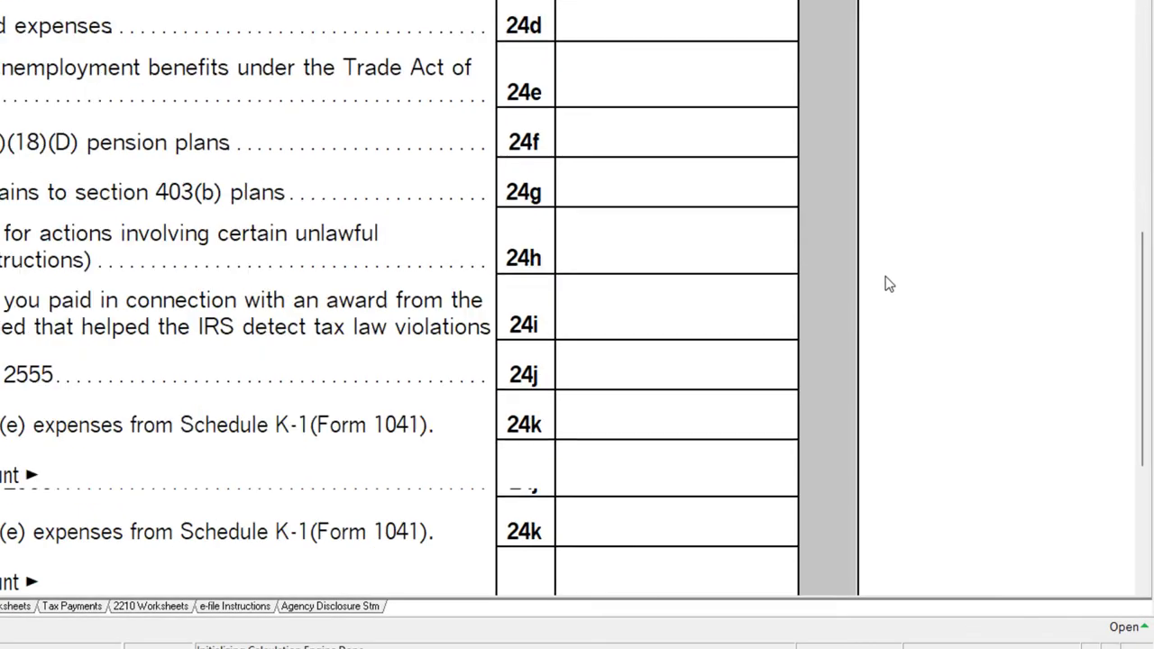
pyautogui.scroll(-3, 893, 315)
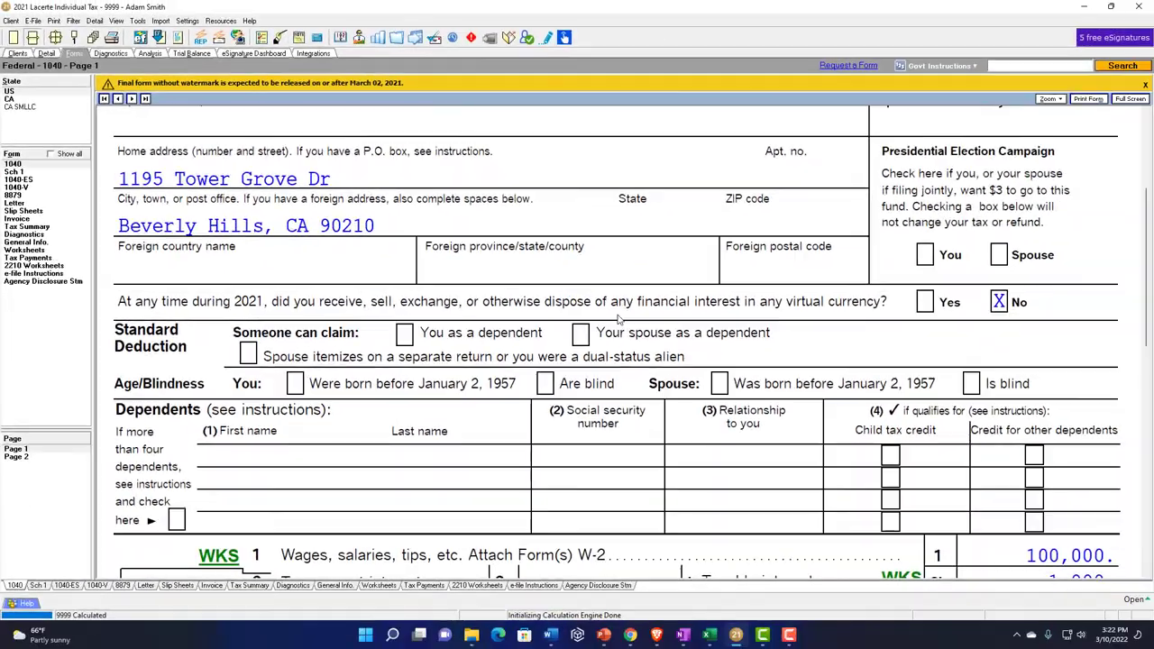
pyautogui.scroll(-5, 577, 361)
pyautogui.scroll(-2, 761, 154)
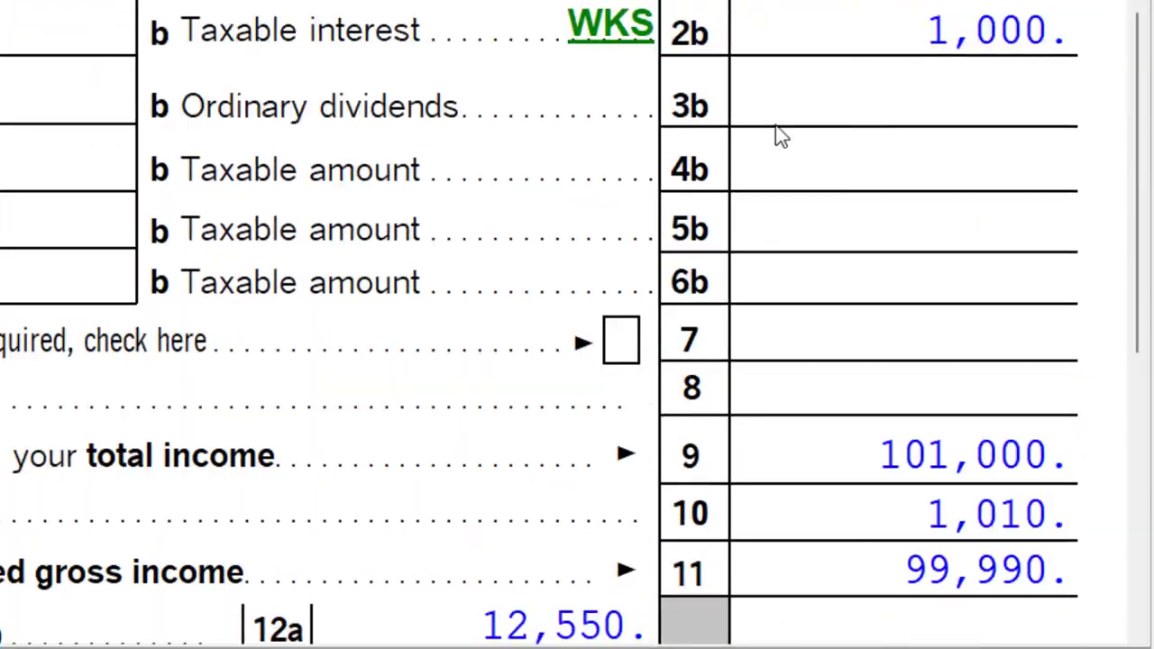
pyautogui.scroll(-2, 787, 56)
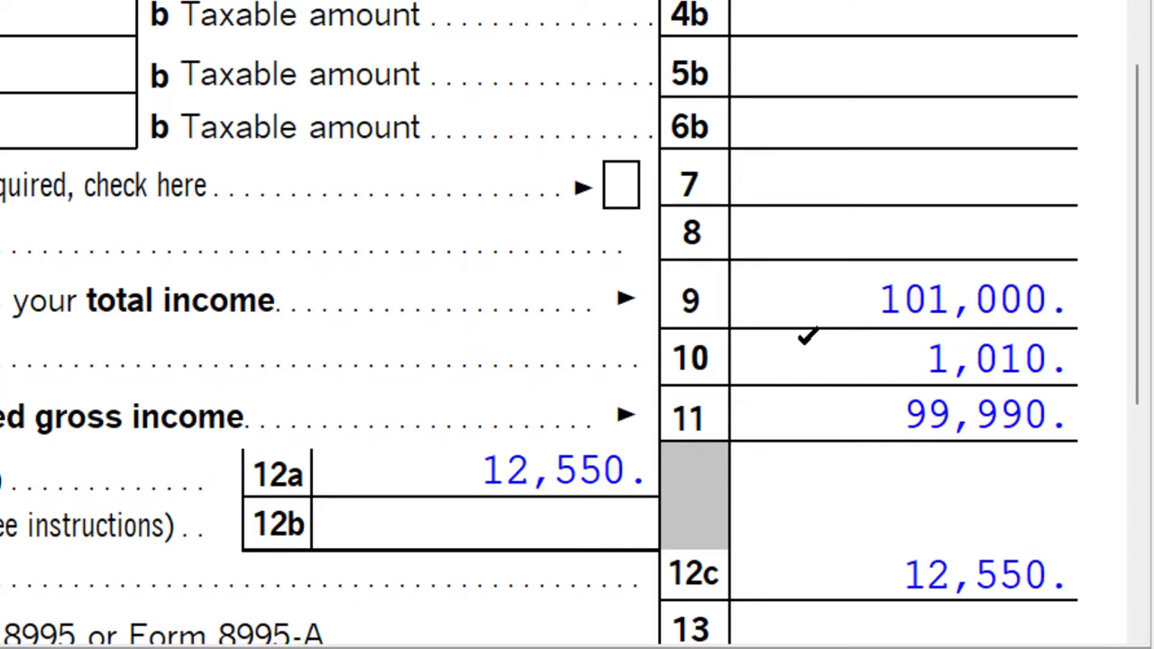
pyautogui.scroll(-2, 808, 335)
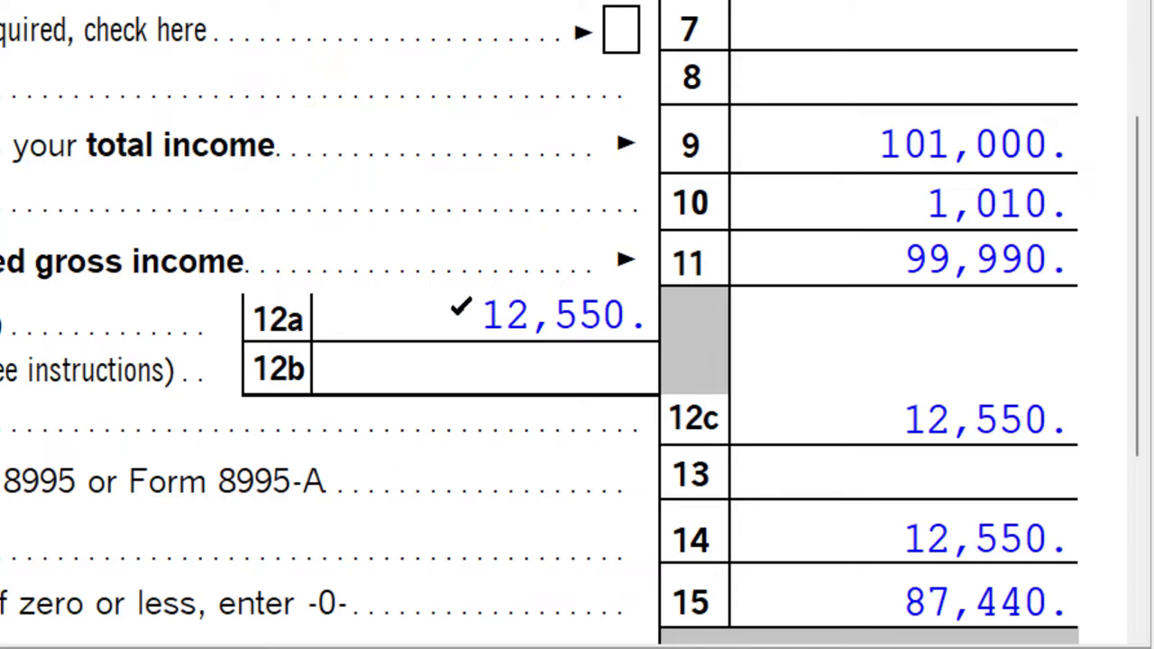
pyautogui.scroll(-2, 461, 308)
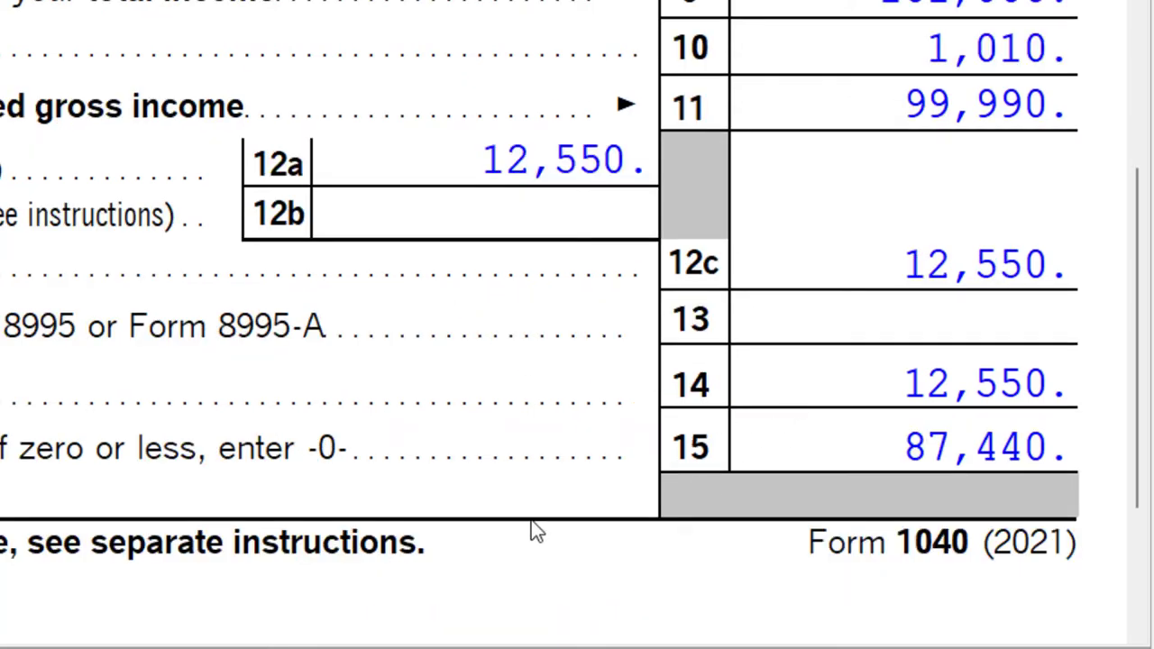
# - On the Sch. 1 Adjustments to Income sheet, add an 'Alamony paid' label below the penalty line
pyautogui.click(683, 638)
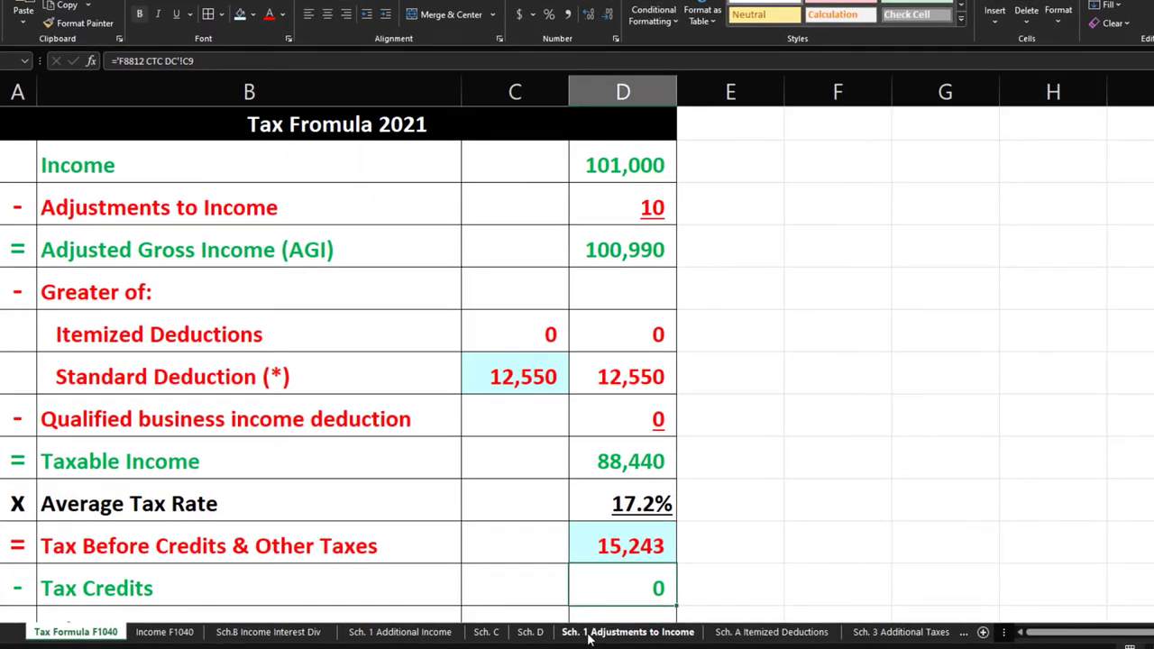
pyautogui.click(588, 636)
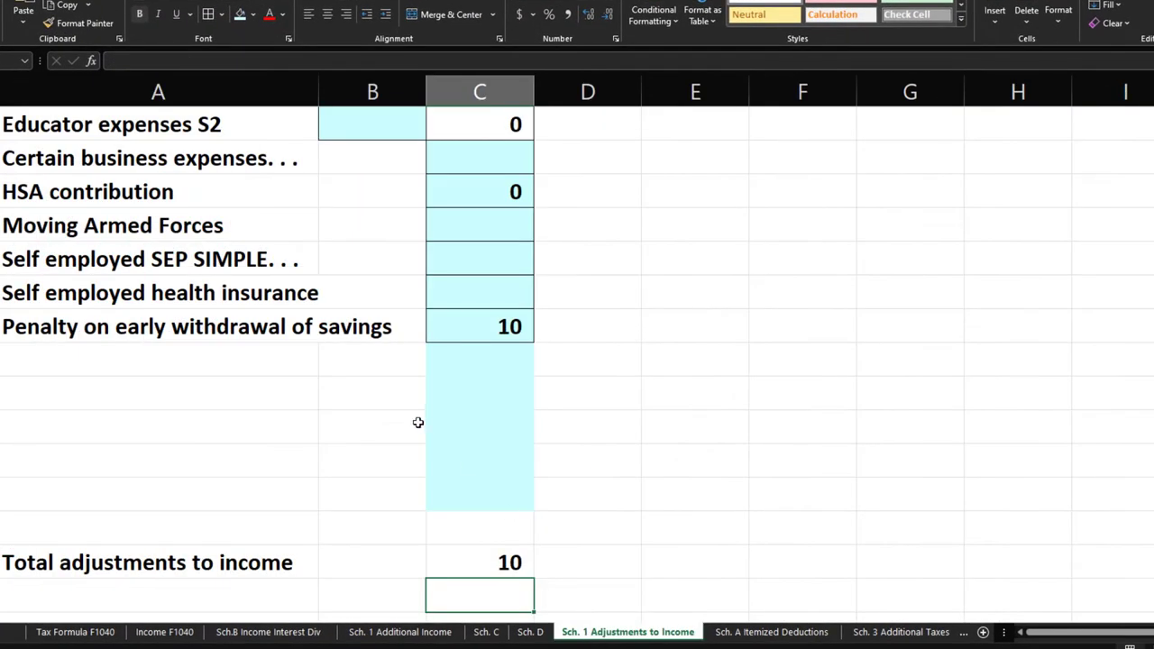
pyautogui.scroll(-3, 418, 422)
pyautogui.scroll(3, 418, 422)
pyautogui.click(147, 365)
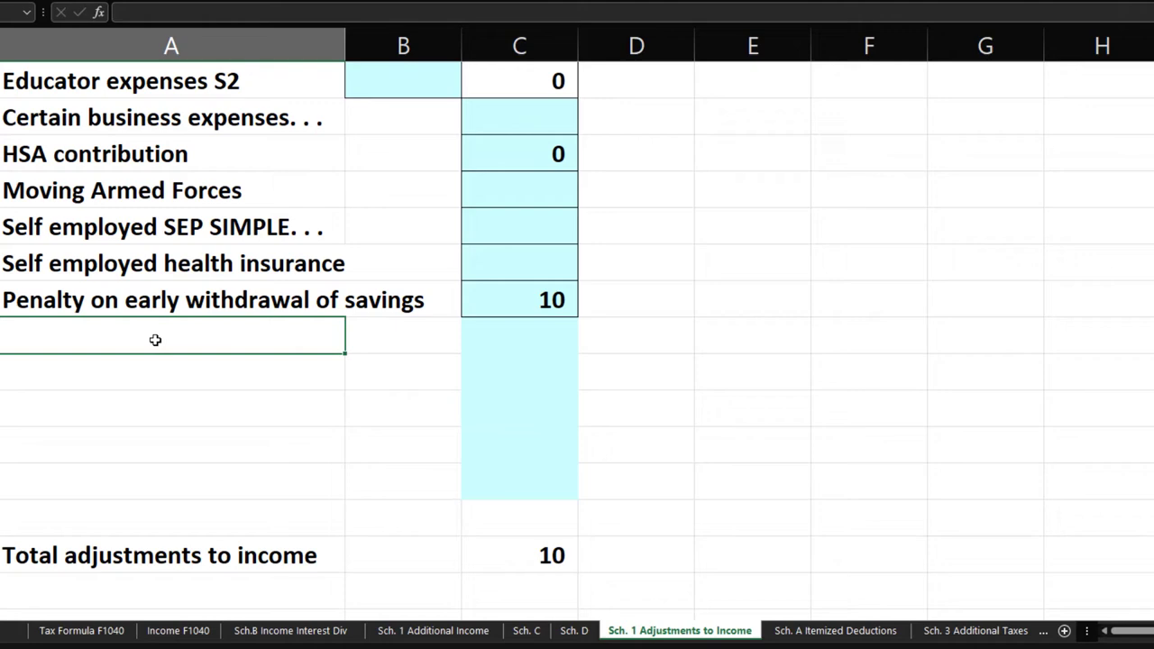
pyautogui.write('A')
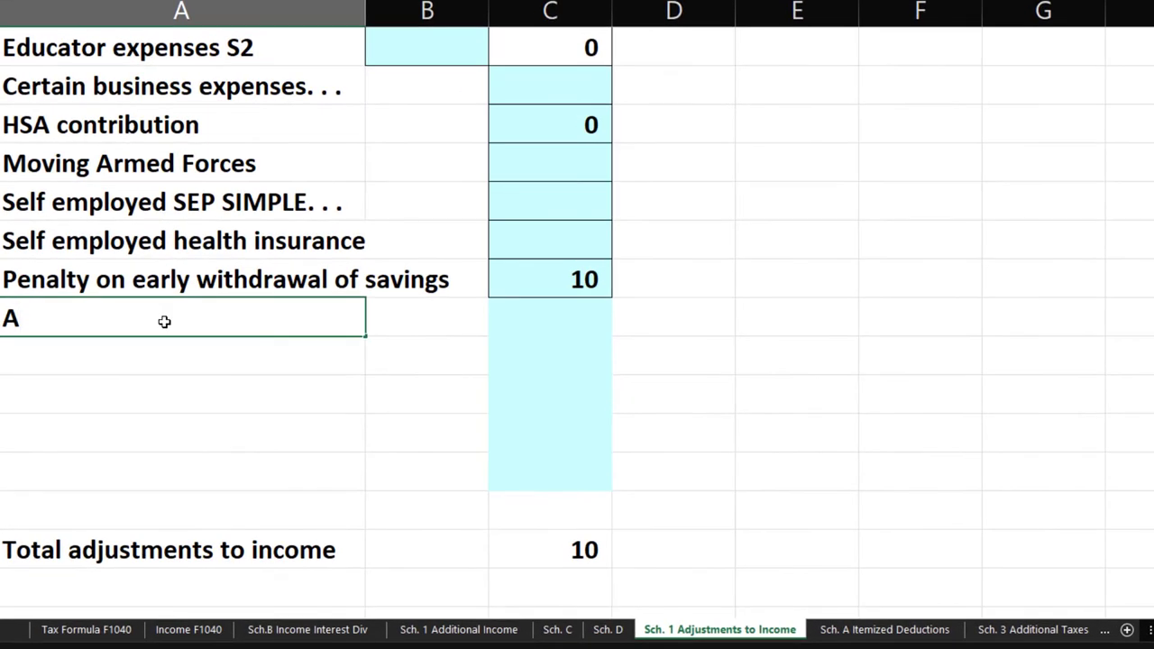
pyautogui.write('lamony paid')
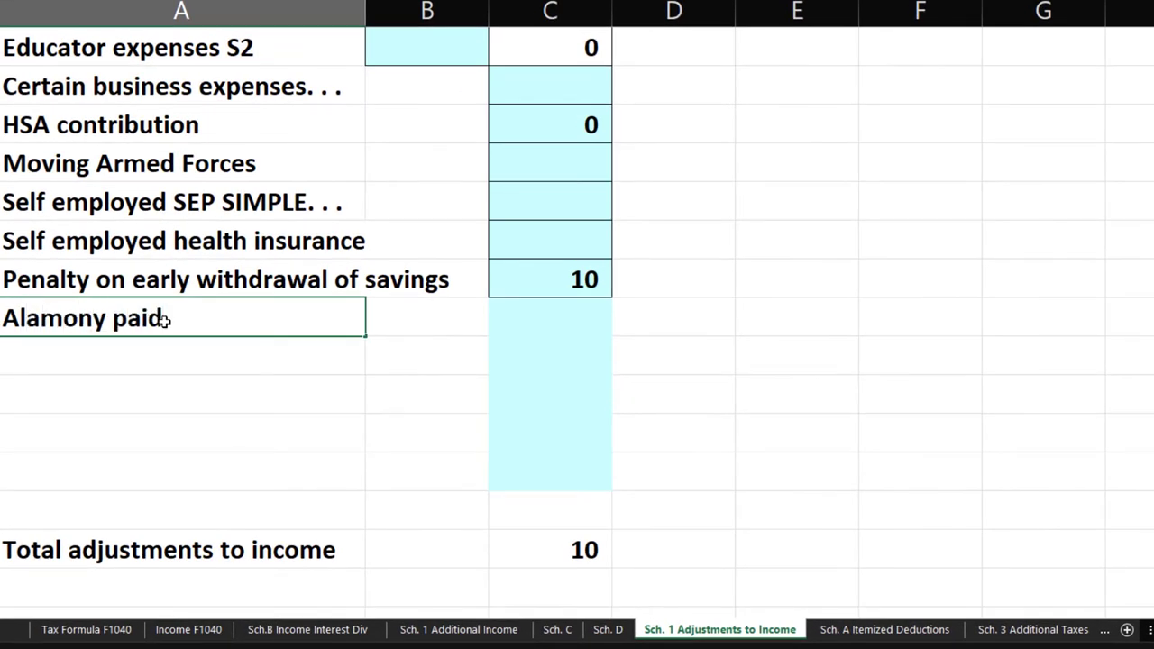
pyautogui.press('Return')
# - Spell-check the new label, correcting it to 'Alimony paid'
pyautogui.moveTo(163, 322); pyautogui.dragTo(165, 343)
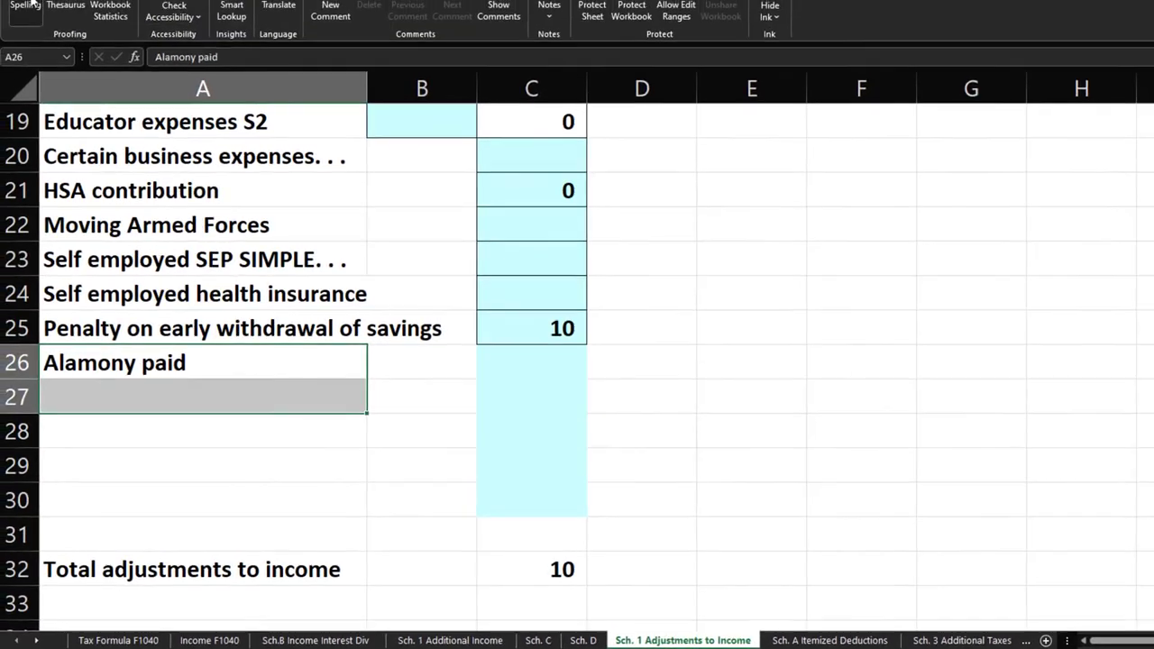
pyautogui.press('F7')
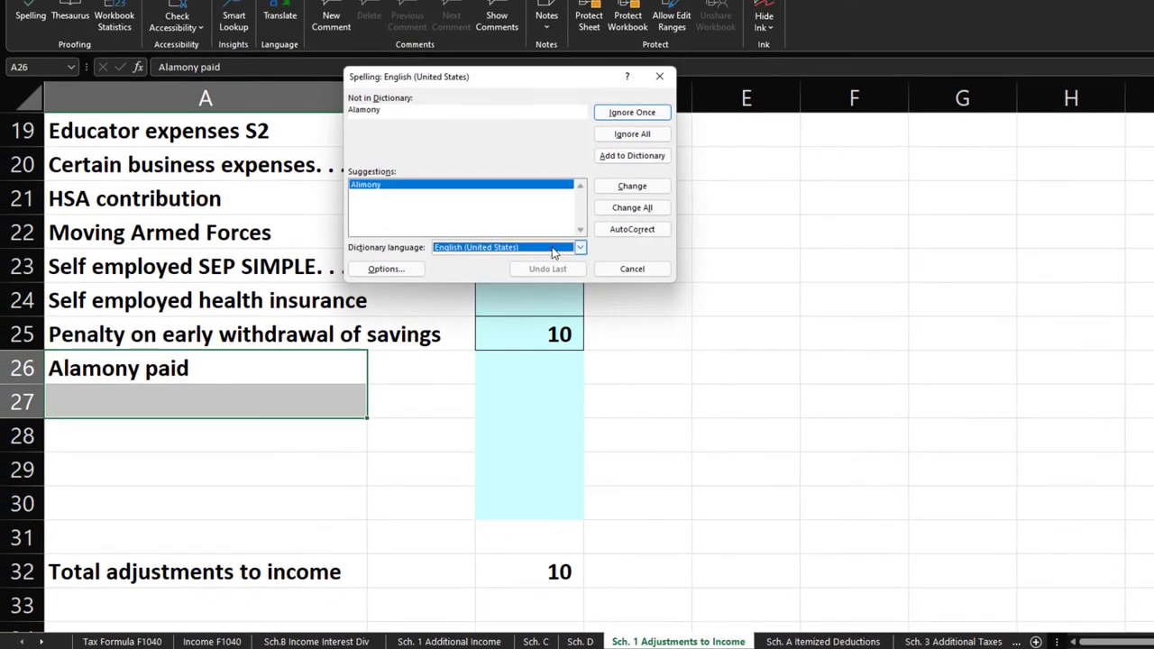
pyautogui.click(632, 186)
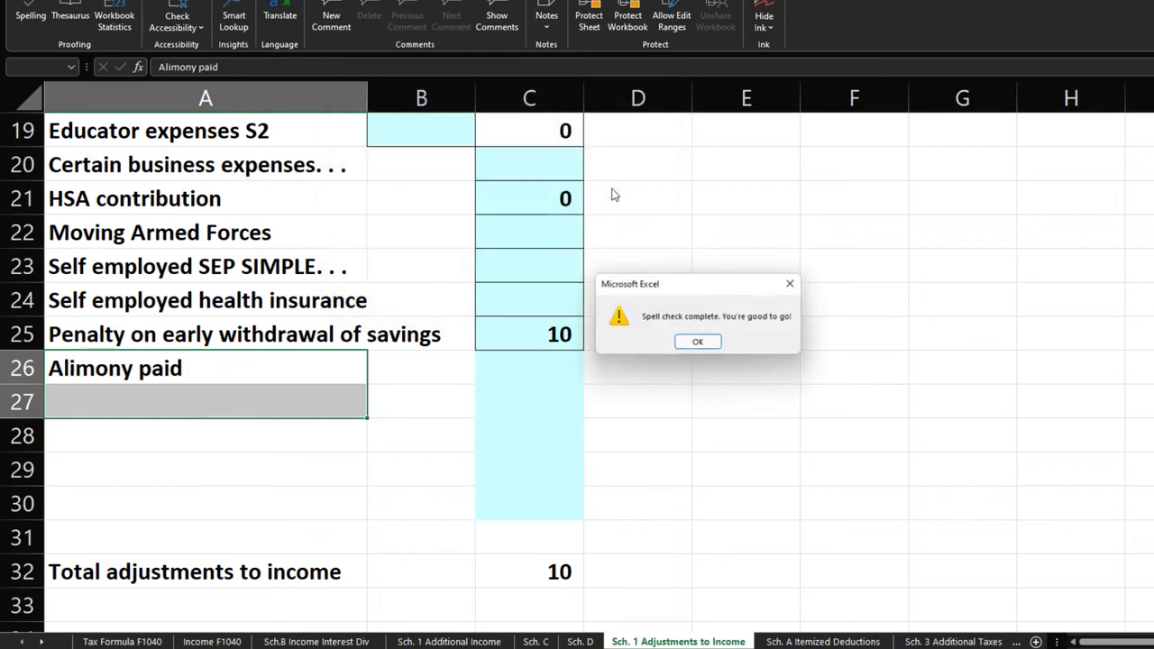
pyautogui.click(699, 343)
# - Enter 1000 as the alimony amount and confirm total adjustments reach 1,010
pyautogui.click(555, 364)
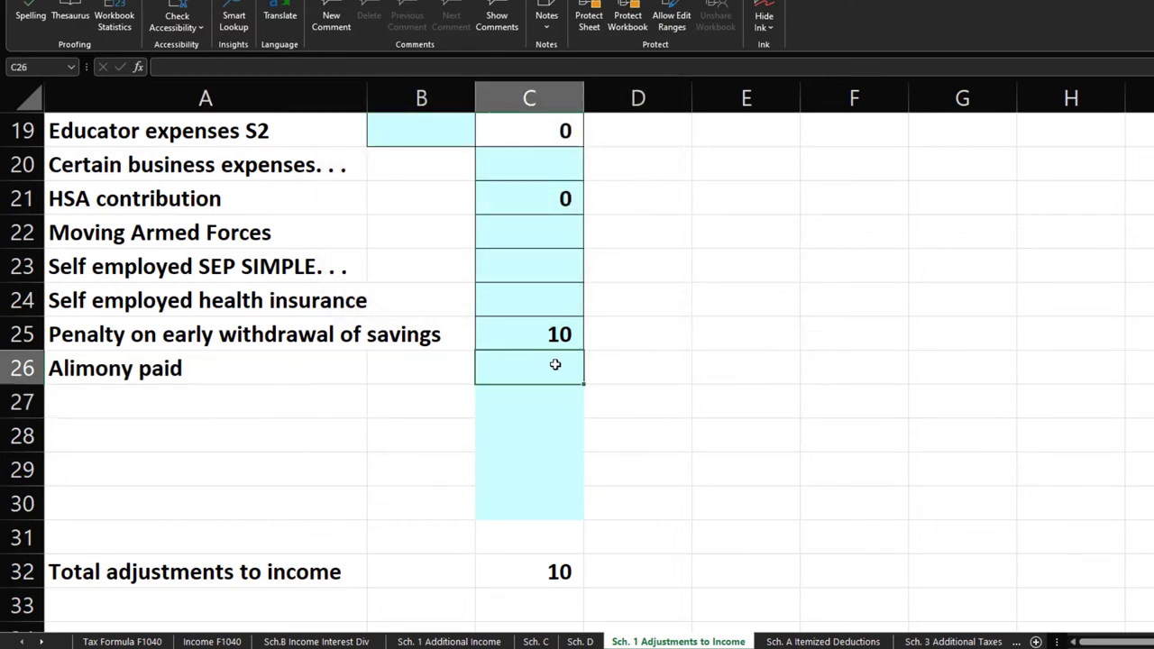
pyautogui.write('1000')
pyautogui.press('Return')
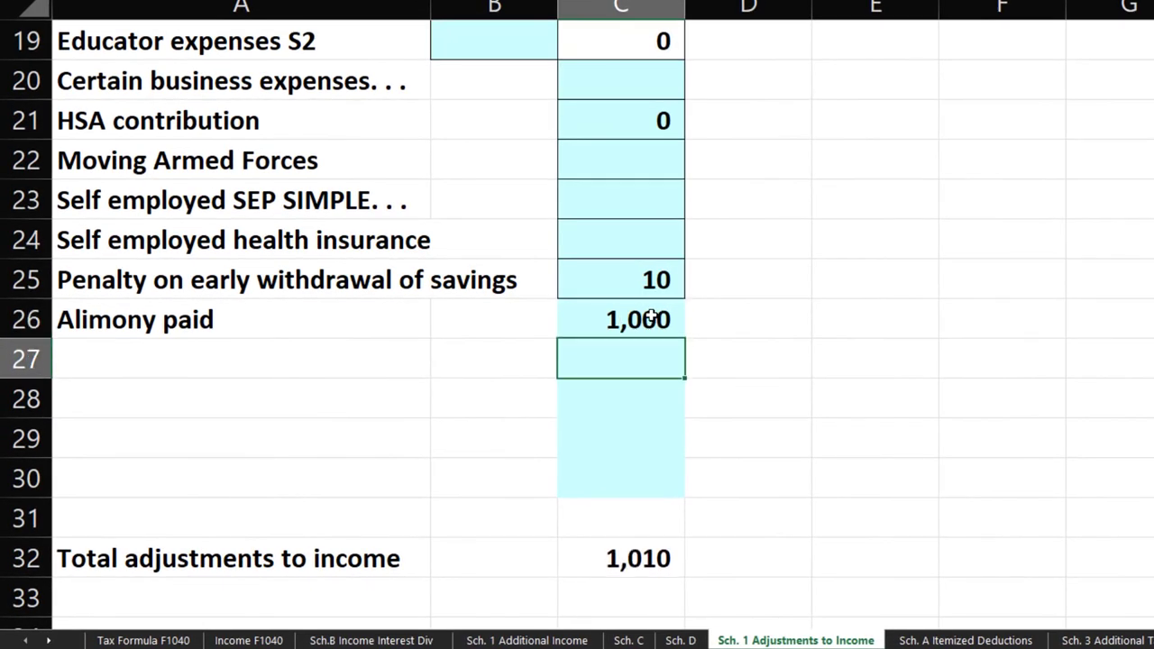
pyautogui.click(556, 365)
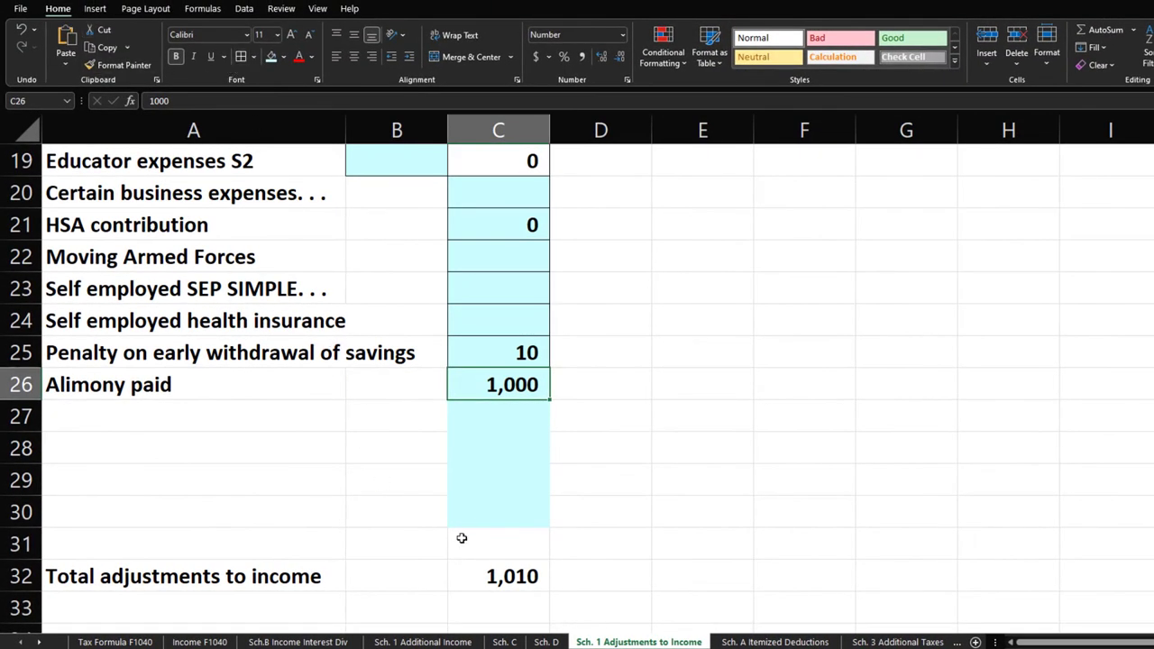
pyautogui.click(498, 569)
pyautogui.doubleClick(499, 568)
pyautogui.press('Return')
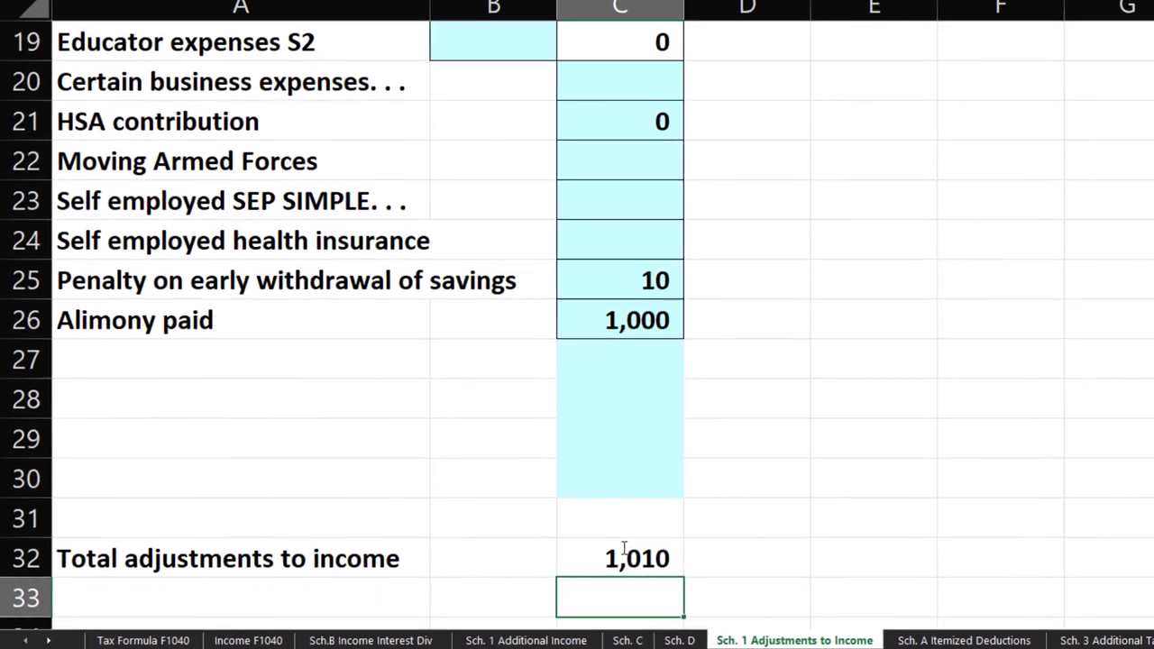
pyautogui.click(144, 640)
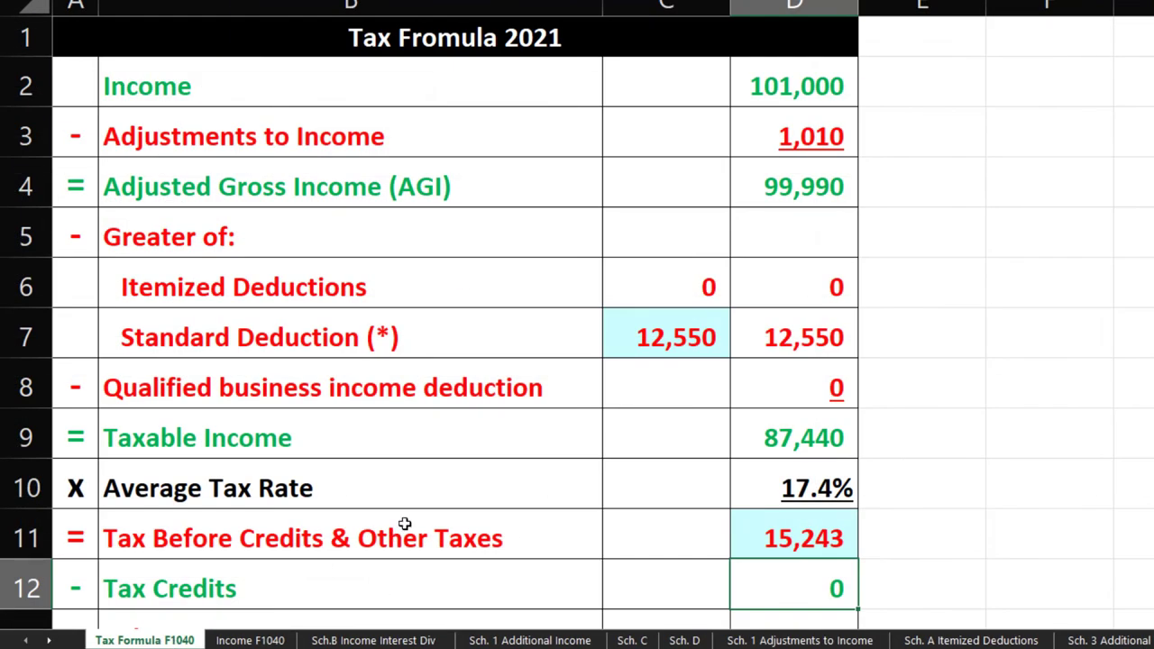
# - Review the Tax Formula figures: income, adjustments, AGI, standard deduction and taxable income
pyautogui.click(832, 129)
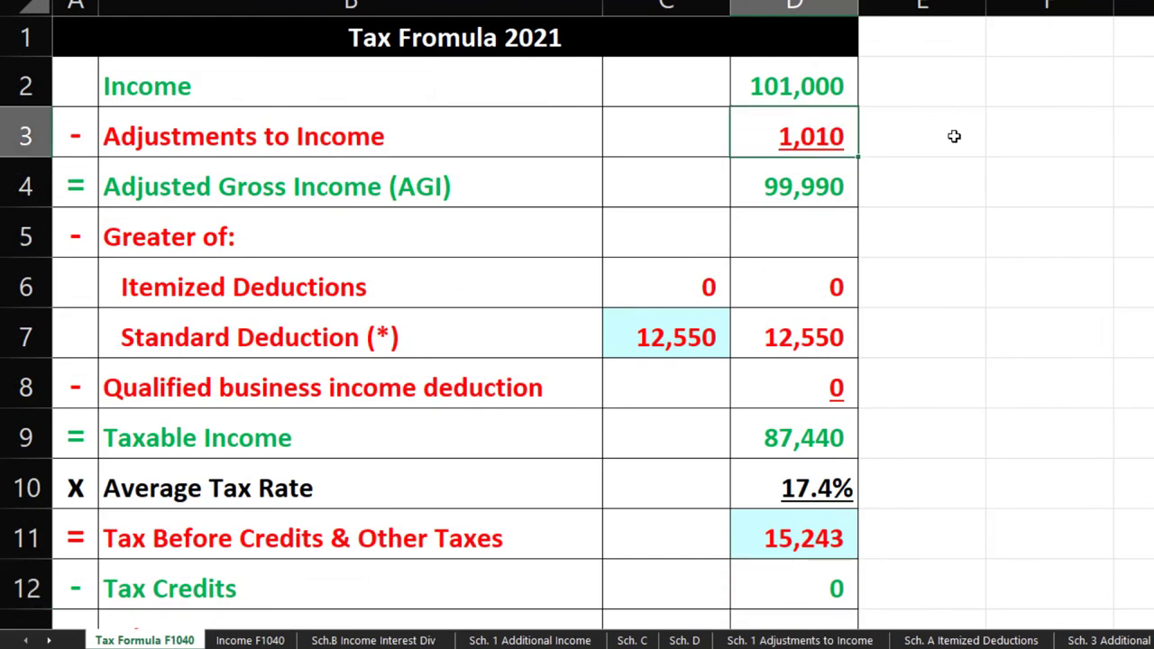
pyautogui.press('Up')
pyautogui.press('Down')
pyautogui.press('Down')
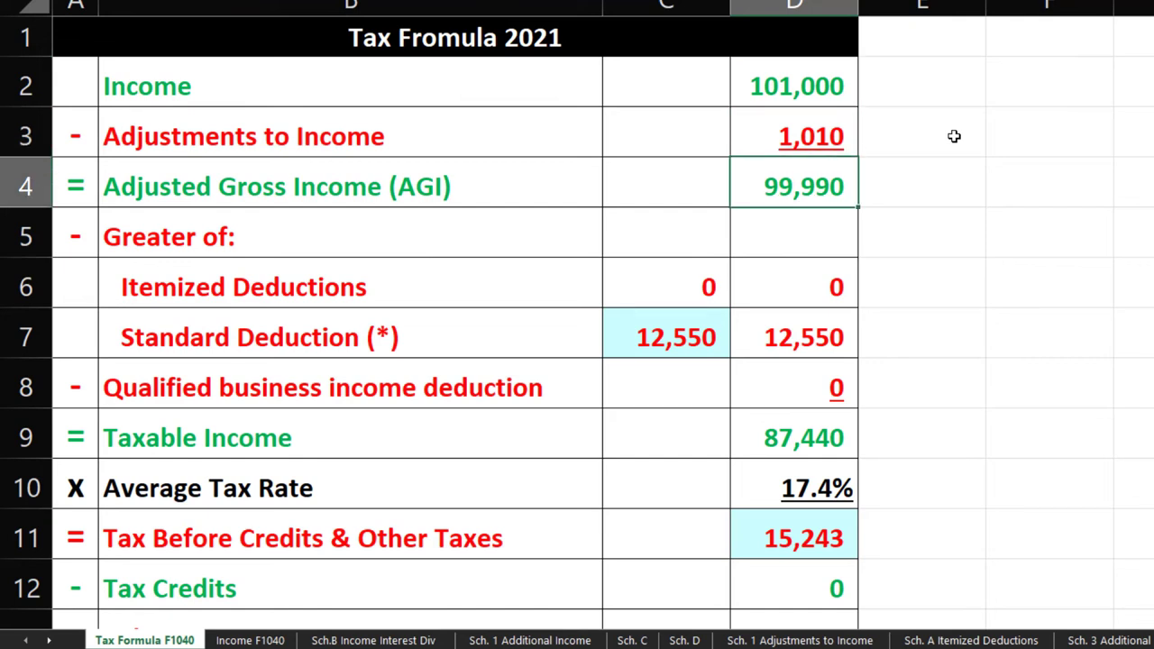
pyautogui.press('Down')
pyautogui.press('Down')
pyautogui.press('Down')
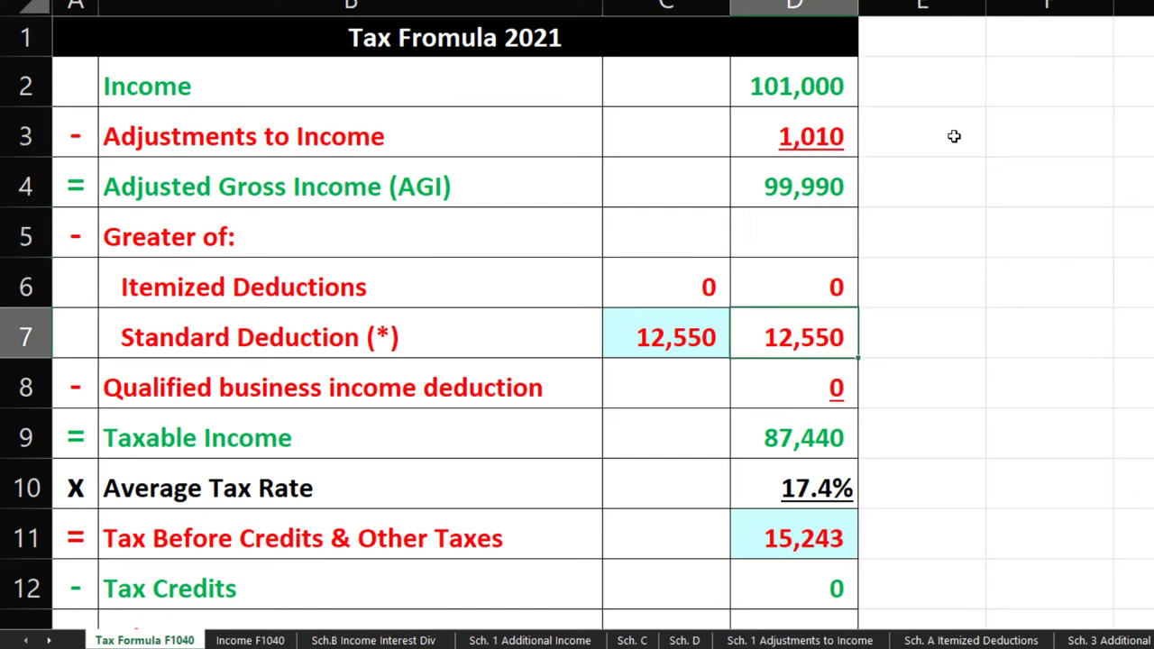
pyautogui.press('Left')
pyautogui.press('Down')
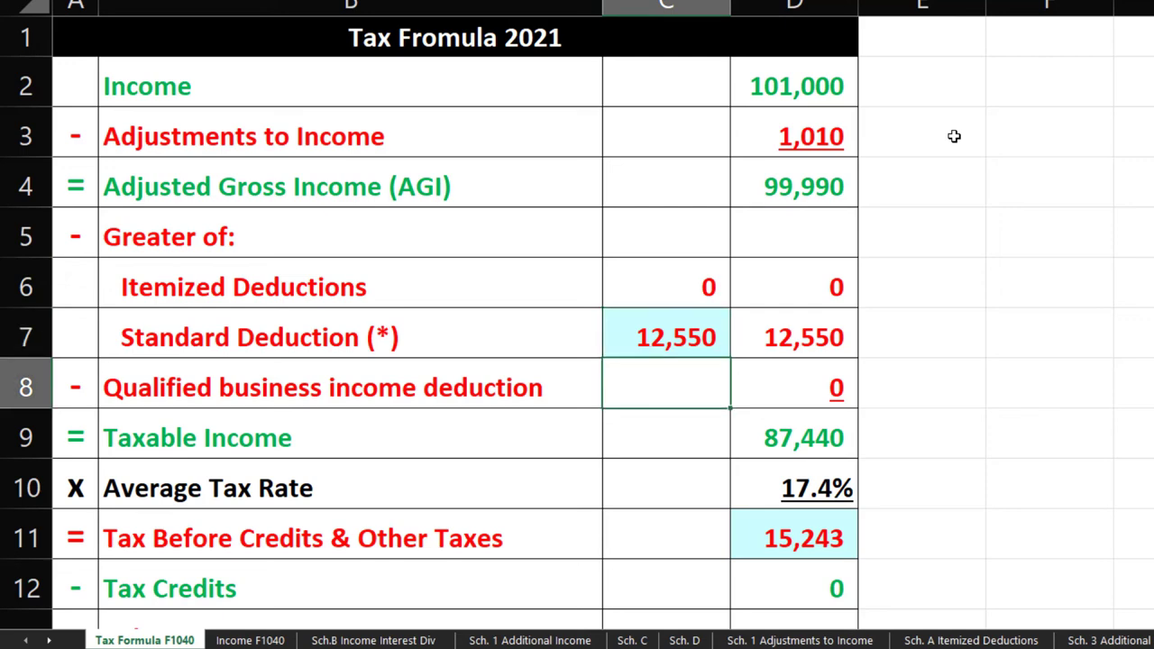
pyautogui.press('Right')
pyautogui.press('Down')
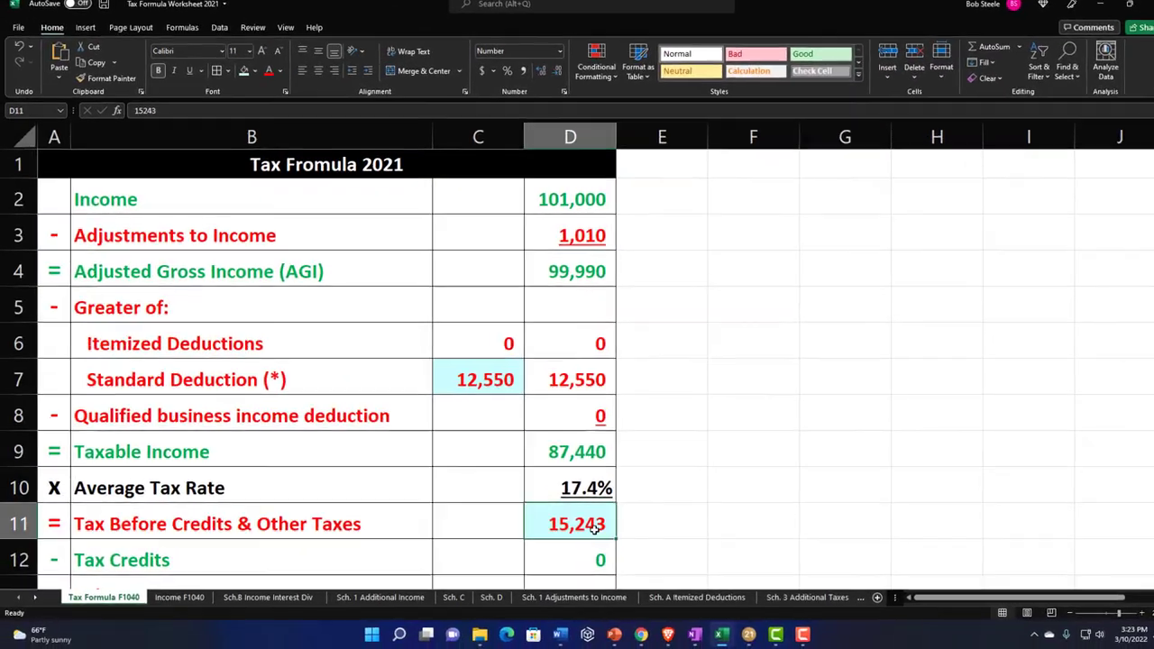
# - Change the tax before credits to 15,003
pyautogui.doubleClick(568, 449)
pyautogui.press('BackSpace')
pyautogui.press('BackSpace')
pyautogui.press('BackSpace')
pyautogui.write('003')
pyautogui.press('Return')
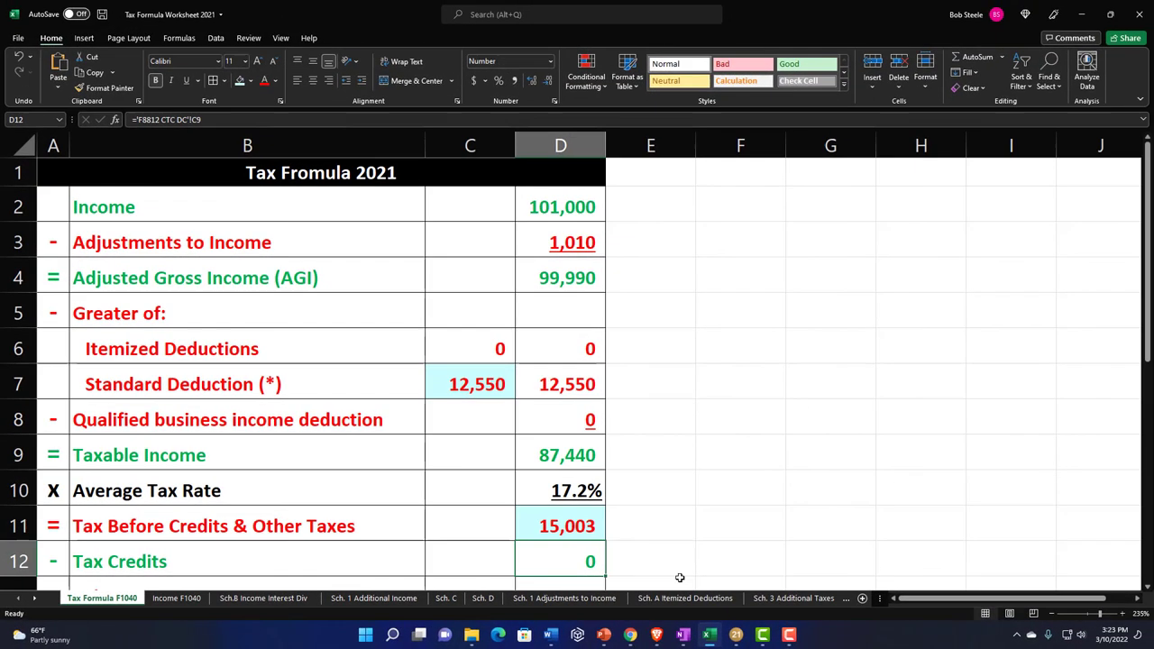
# - Return to Lacerte Tax and show Form 1040 page 1
pyautogui.click(949, 630)
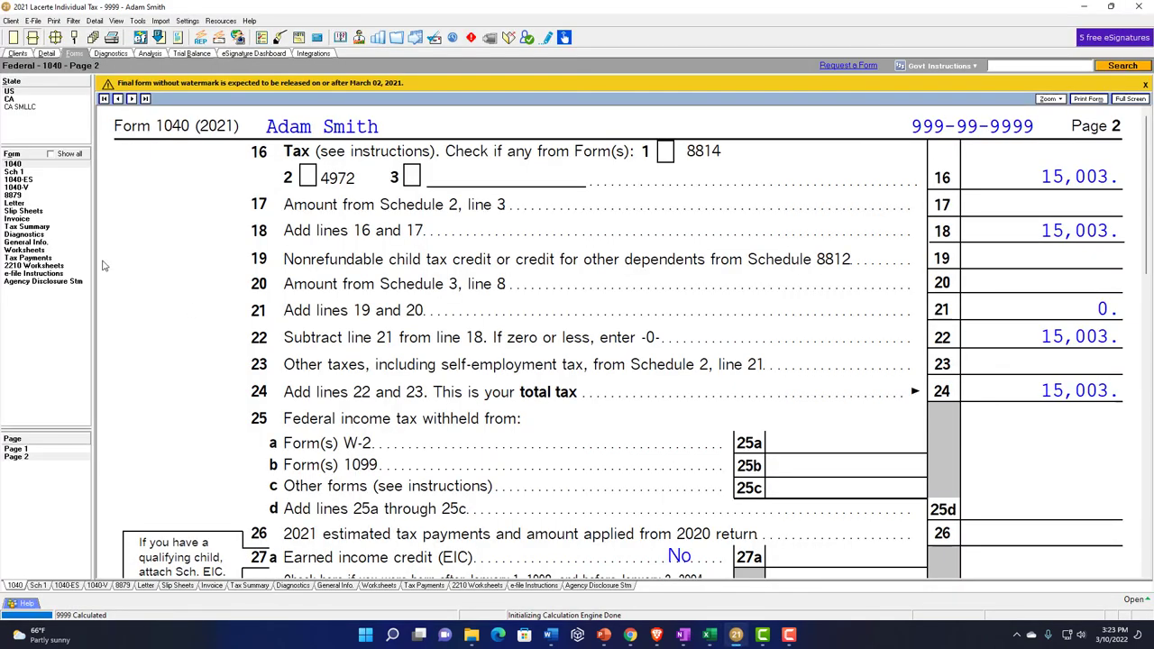
pyautogui.click(16, 449)
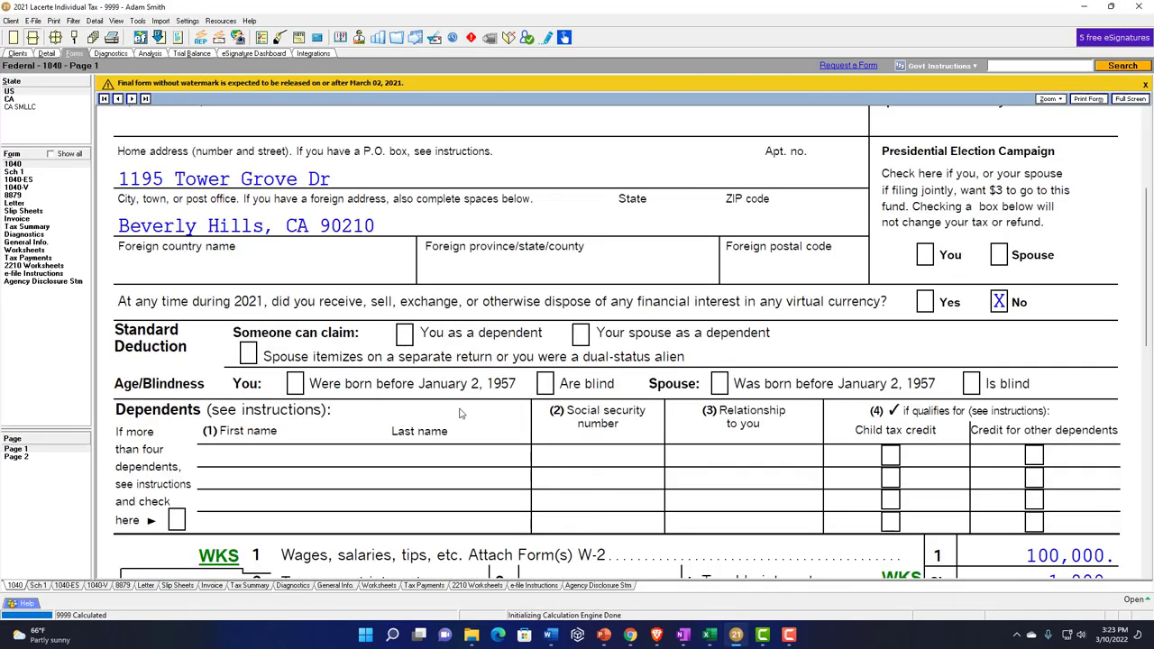
pyautogui.scroll(-5, 462, 412)
pyautogui.scroll(-1, 460, 413)
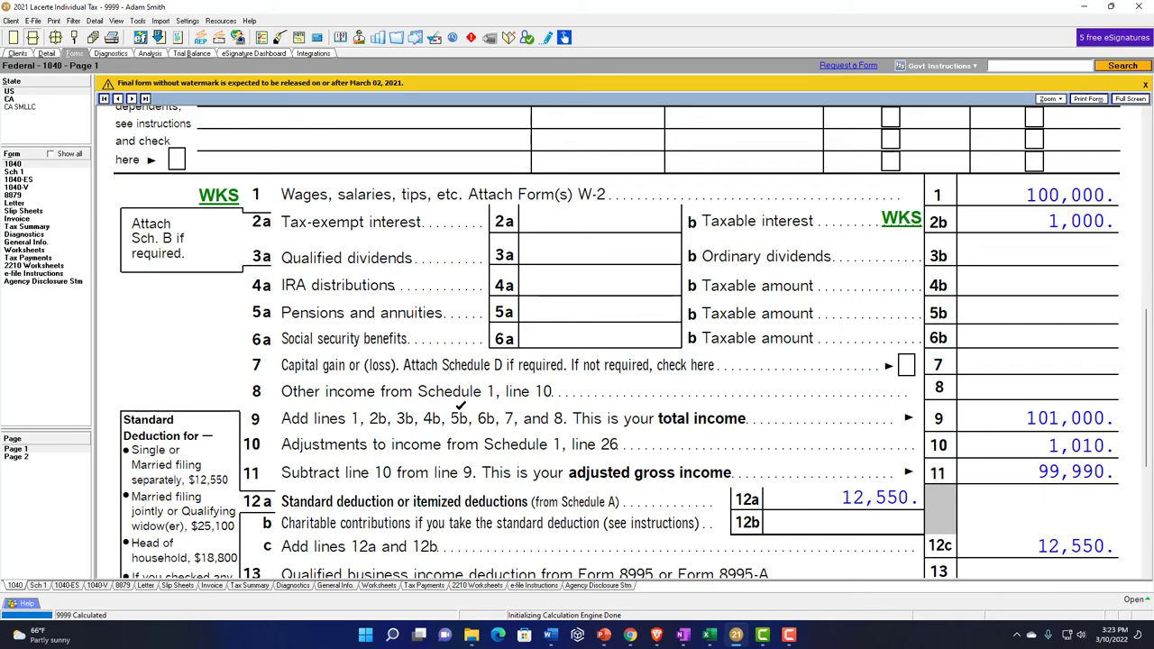